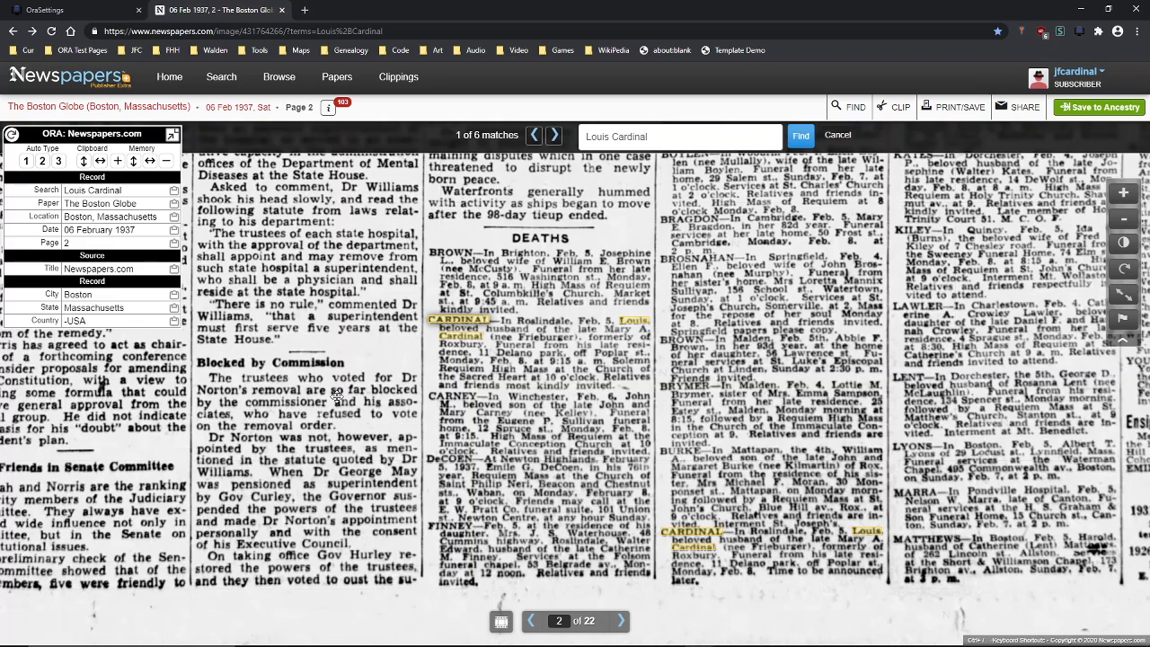
Start a clipping and fit its frame around the first highlighted death notice in the DEATHS column.
left_click(513, 343)
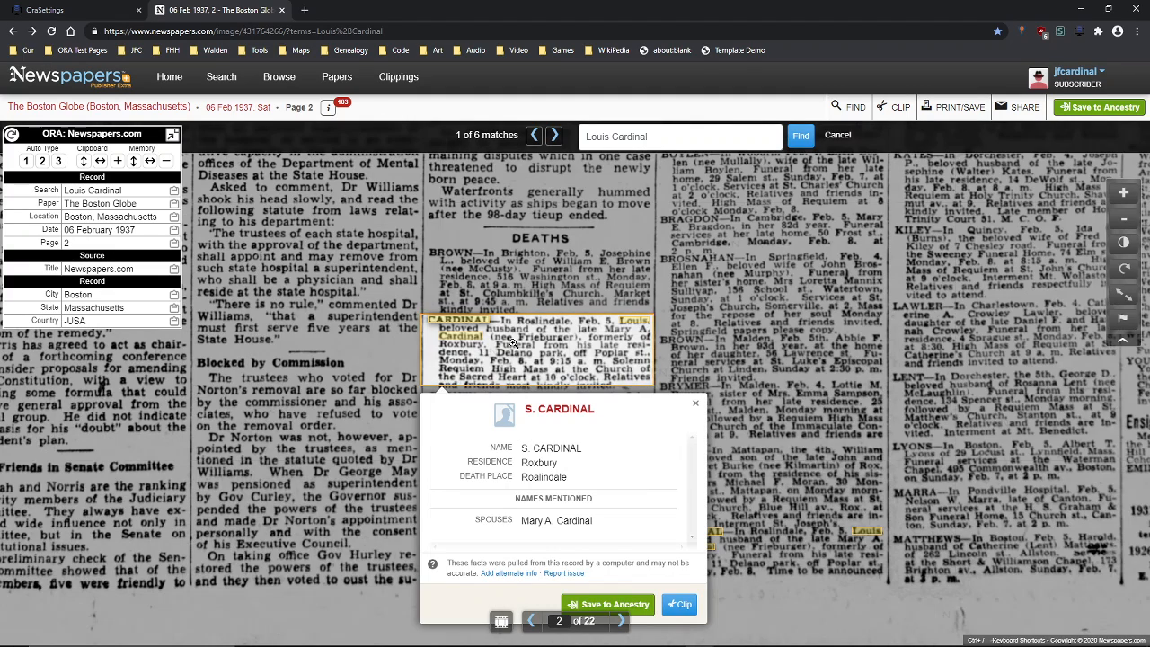
left_click(370, 335)
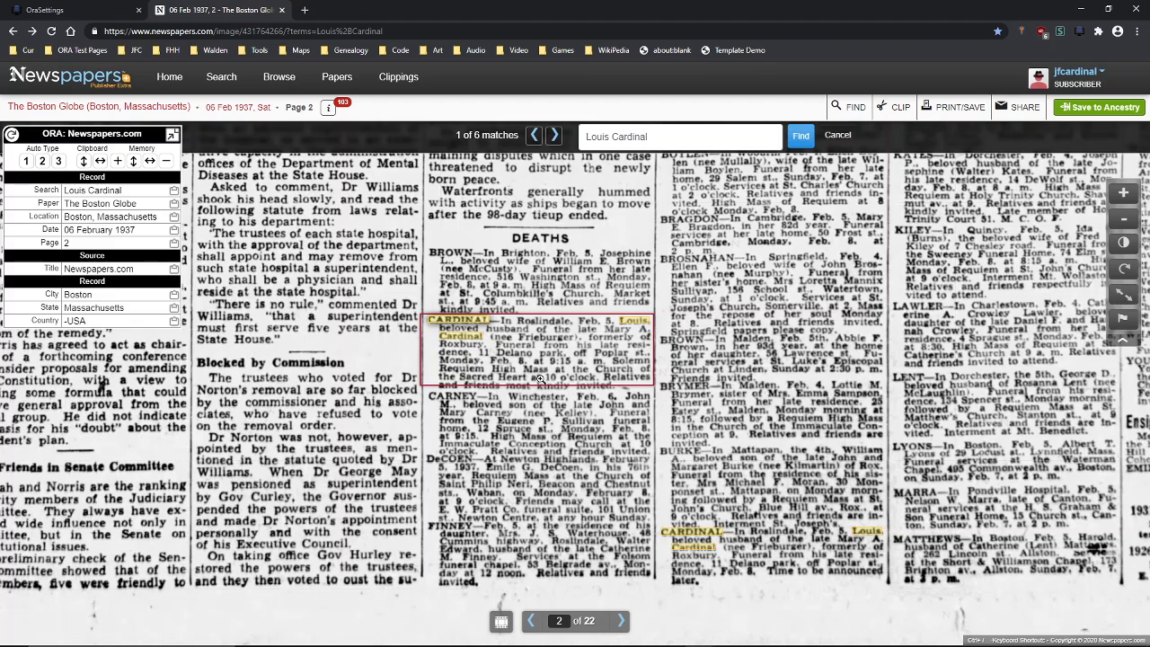
left_click(895, 110)
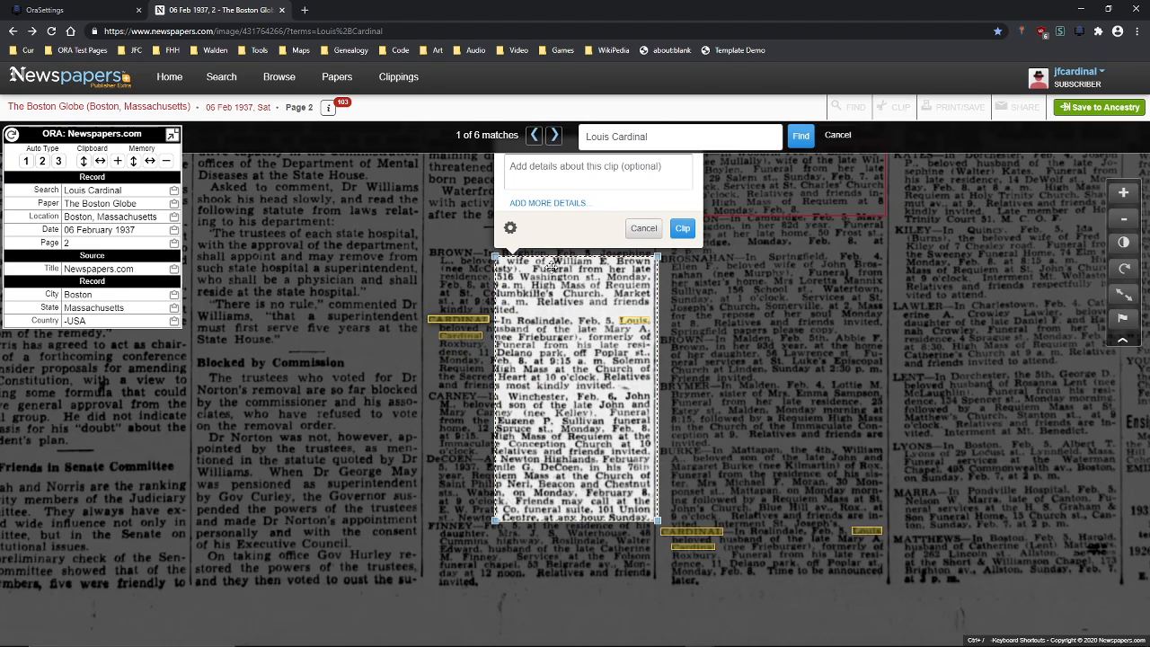
left_click_drag(495, 256, 423, 308)
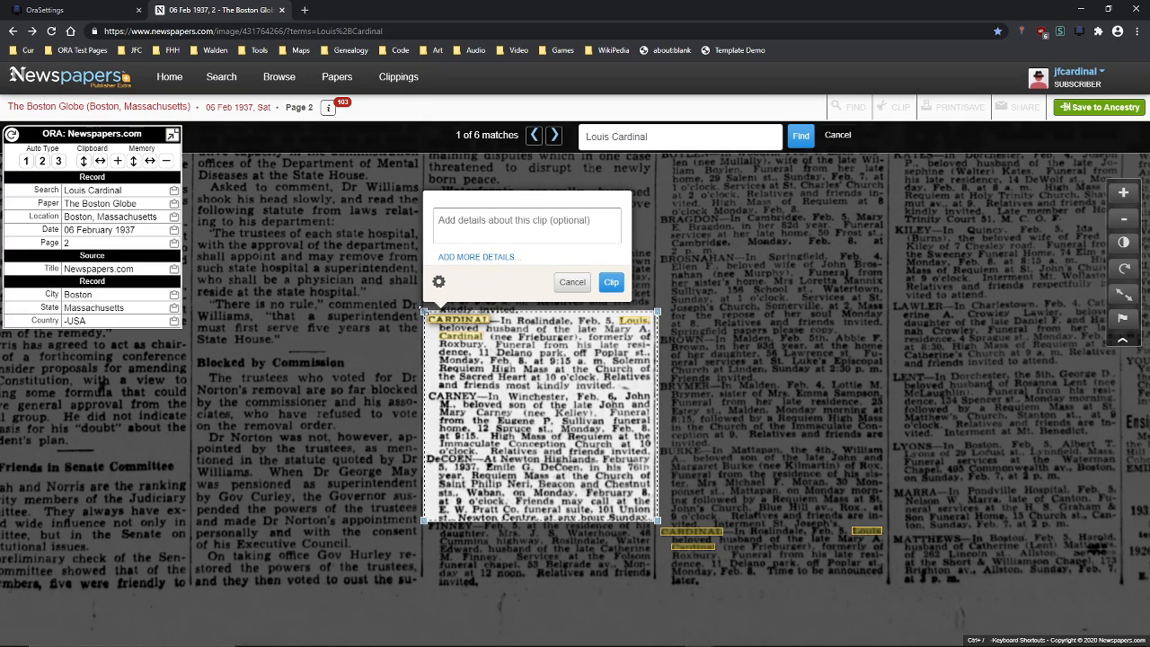
left_click_drag(661, 533, 661, 392)
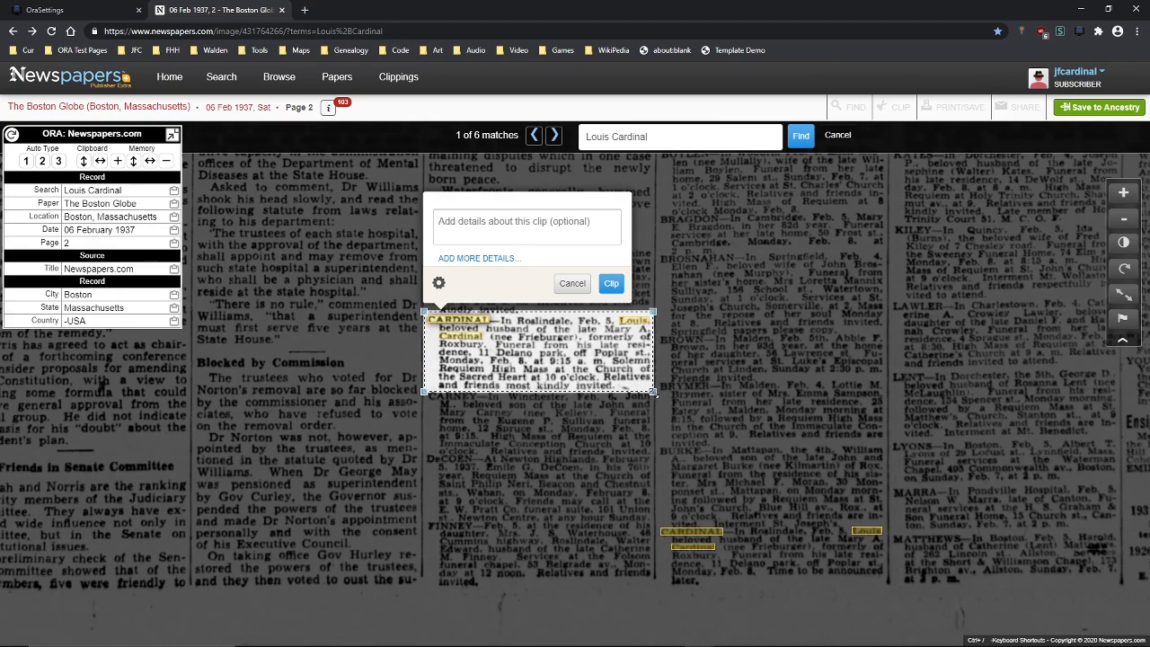
Enter the deceased's full name followed by "Death Notice" as the clip details and save the clipping.
left_click(493, 238)
type("L")
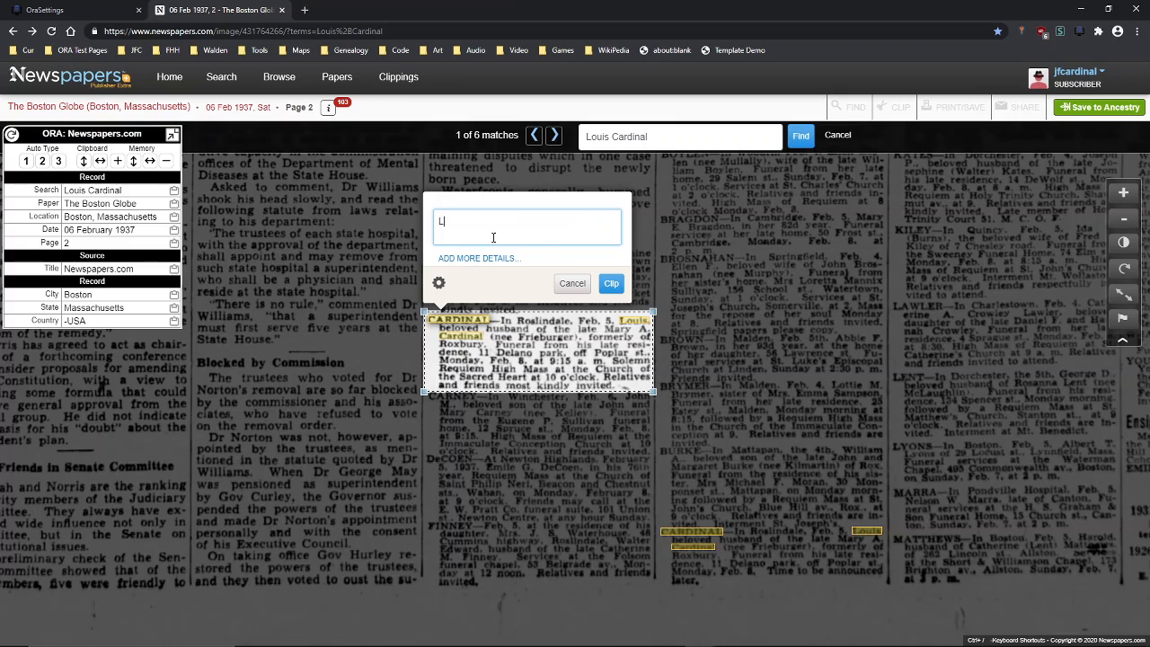
type("ouis Cardina")
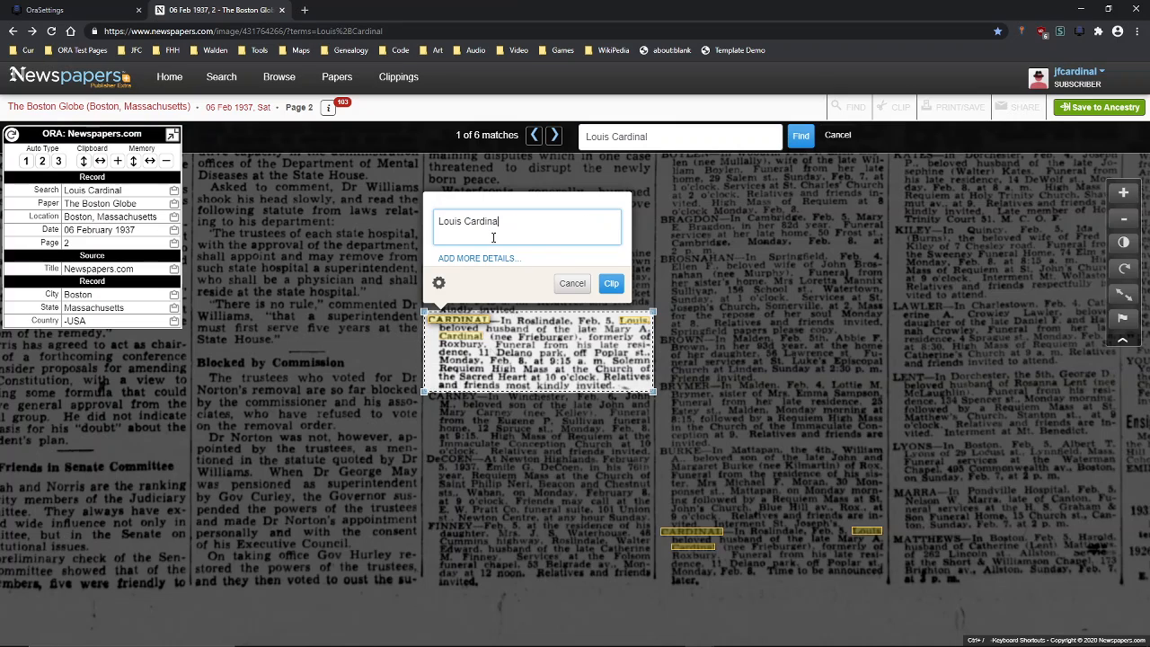
type("l Death Notice")
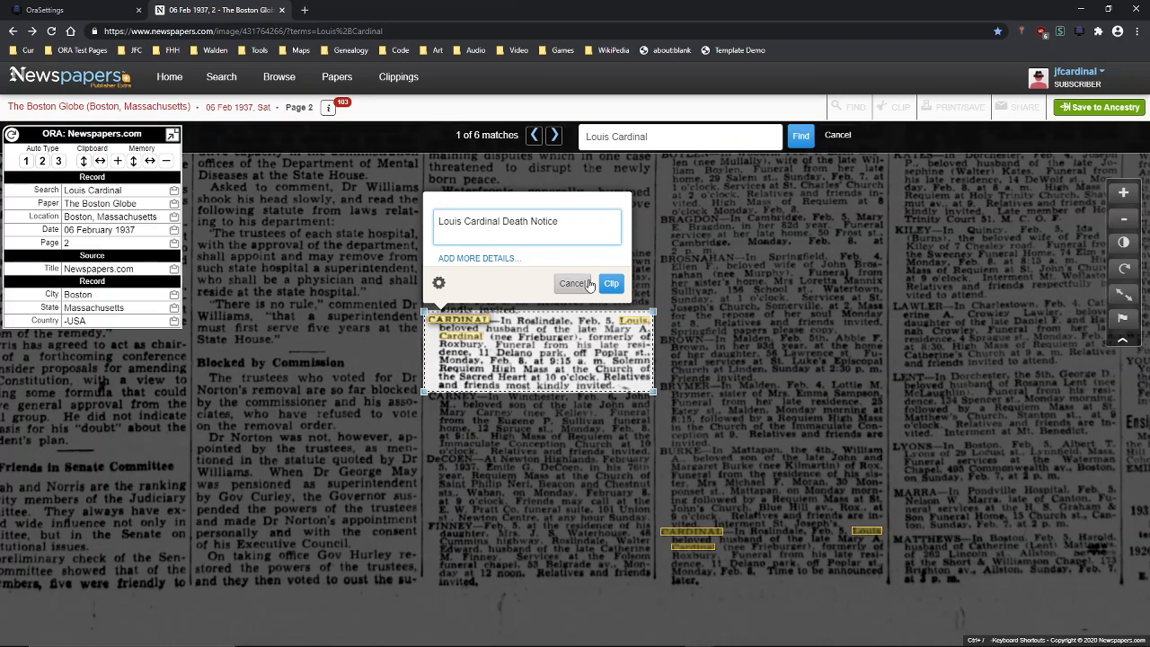
left_click(612, 285)
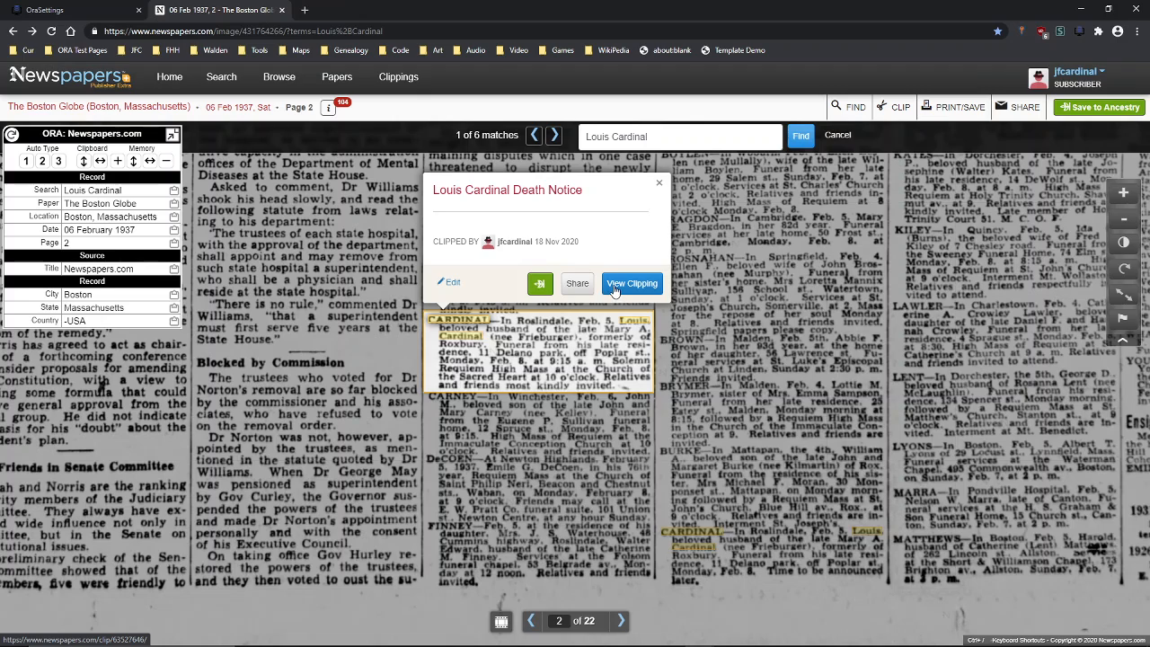
Open the saved clipping's own page and show its OCR article text.
left_click(624, 287)
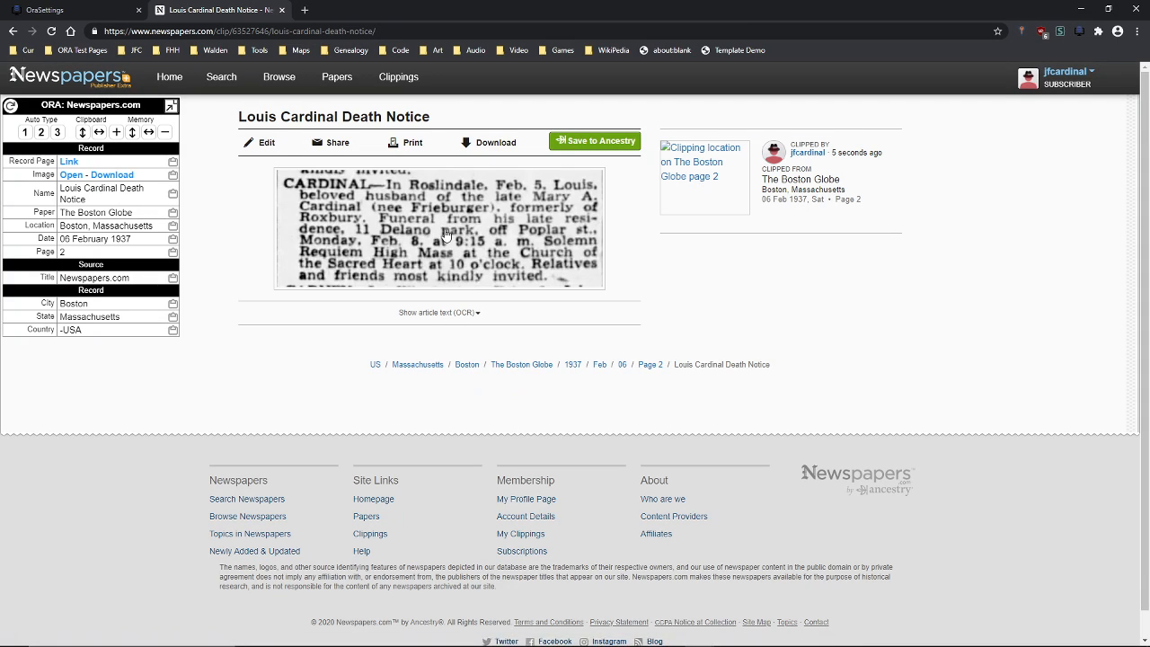
left_click(439, 314)
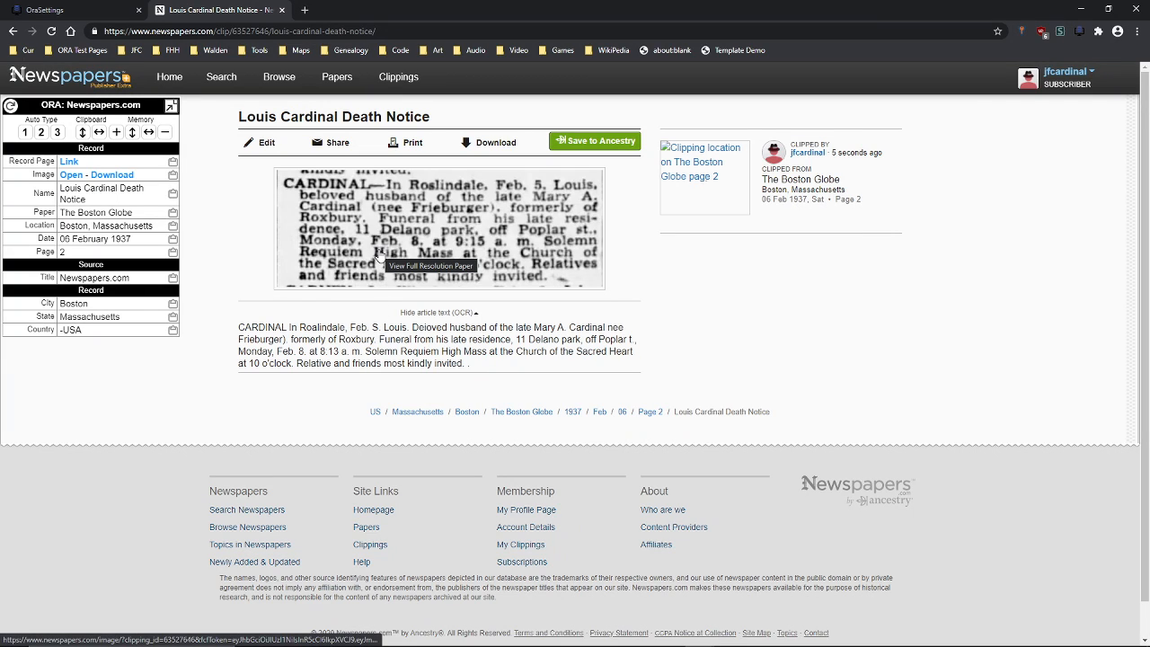
View the clipping's image by itself, then check the ORA image download's save dialog without saving a file.
left_click(73, 179)
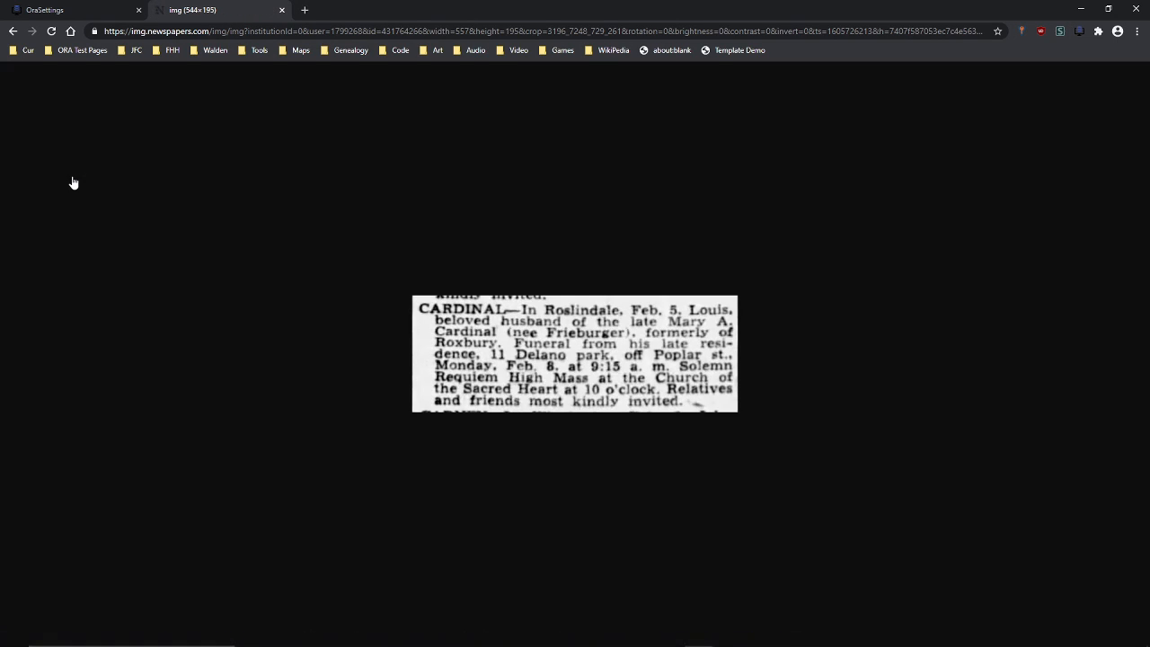
key("alt+Left")
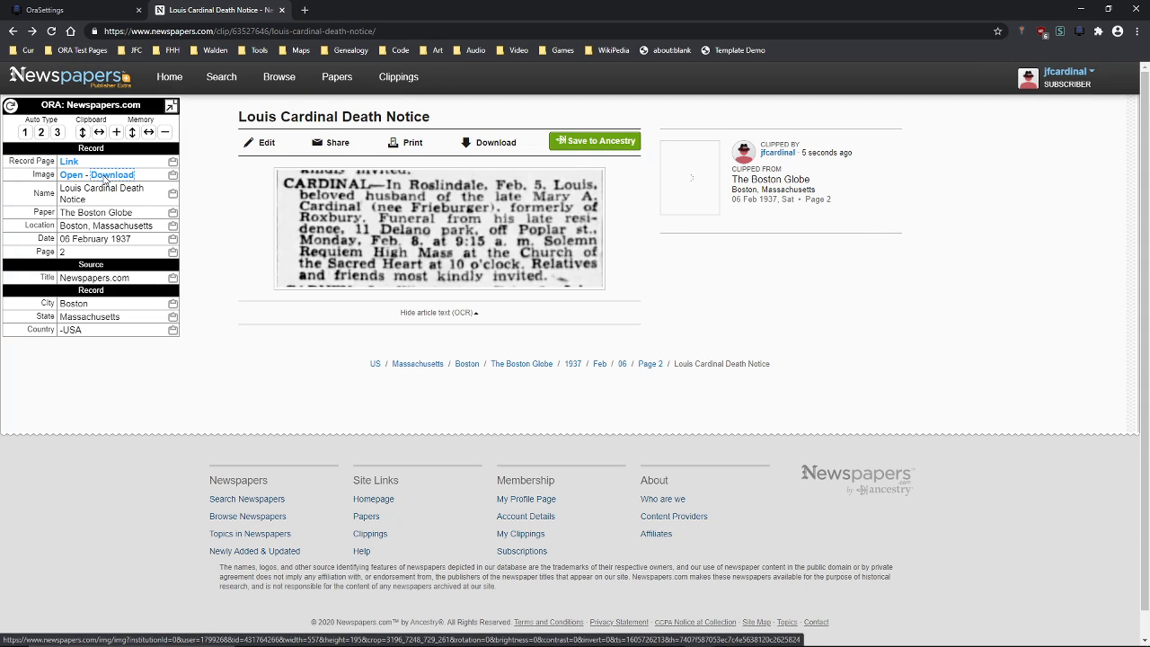
left_click(106, 177)
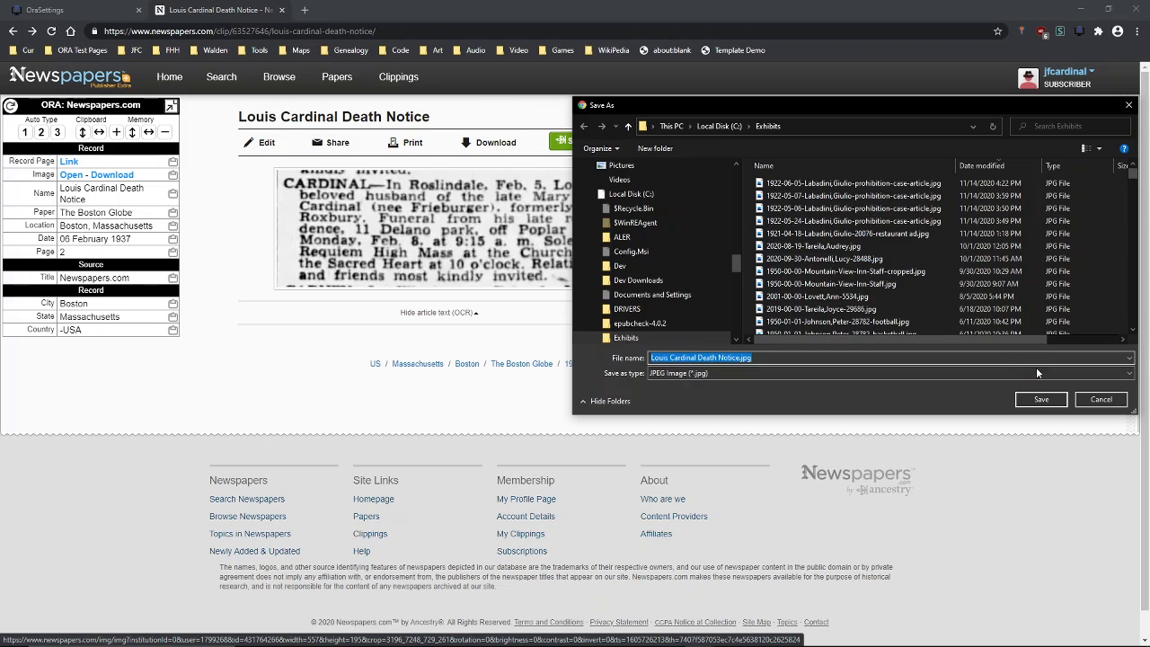
left_click(1102, 400)
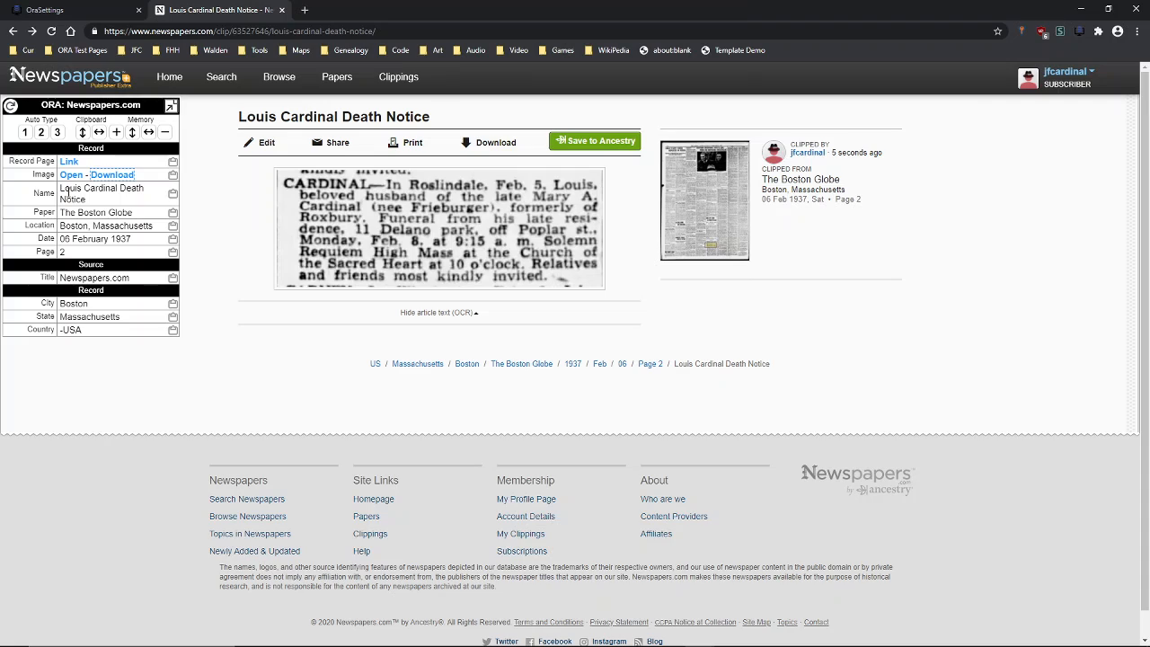
key("ctrl")
left_click(81, 314)
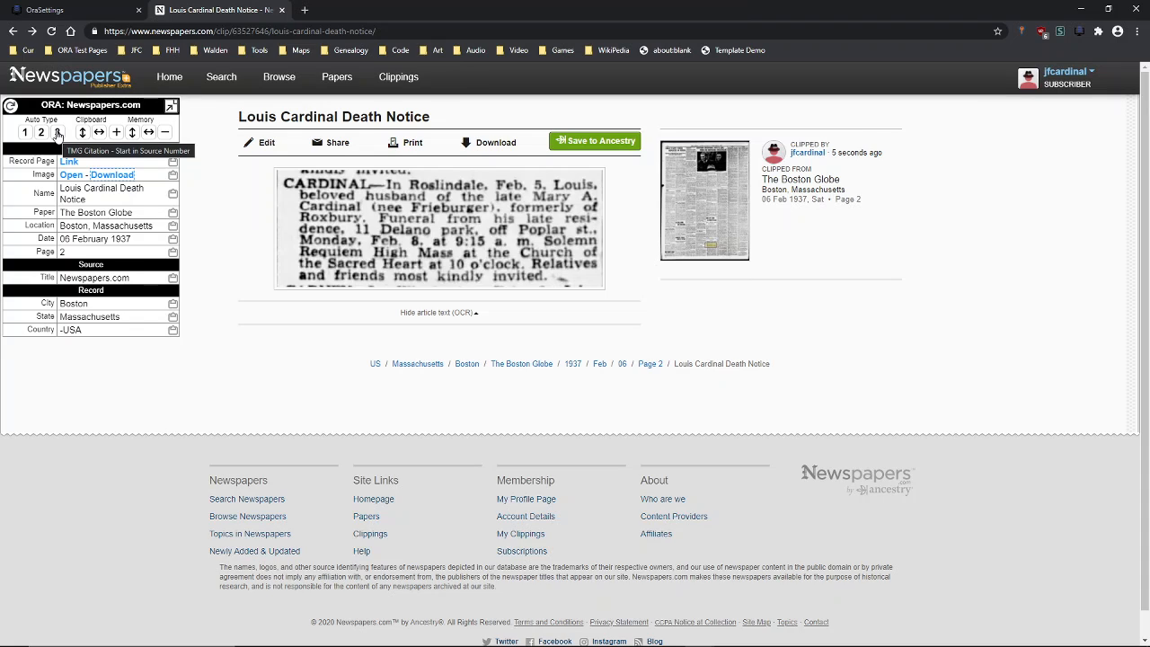
Switch to The Master Genealogist and add an Obituary tag to the deceased's record.
left_click(42, 133)
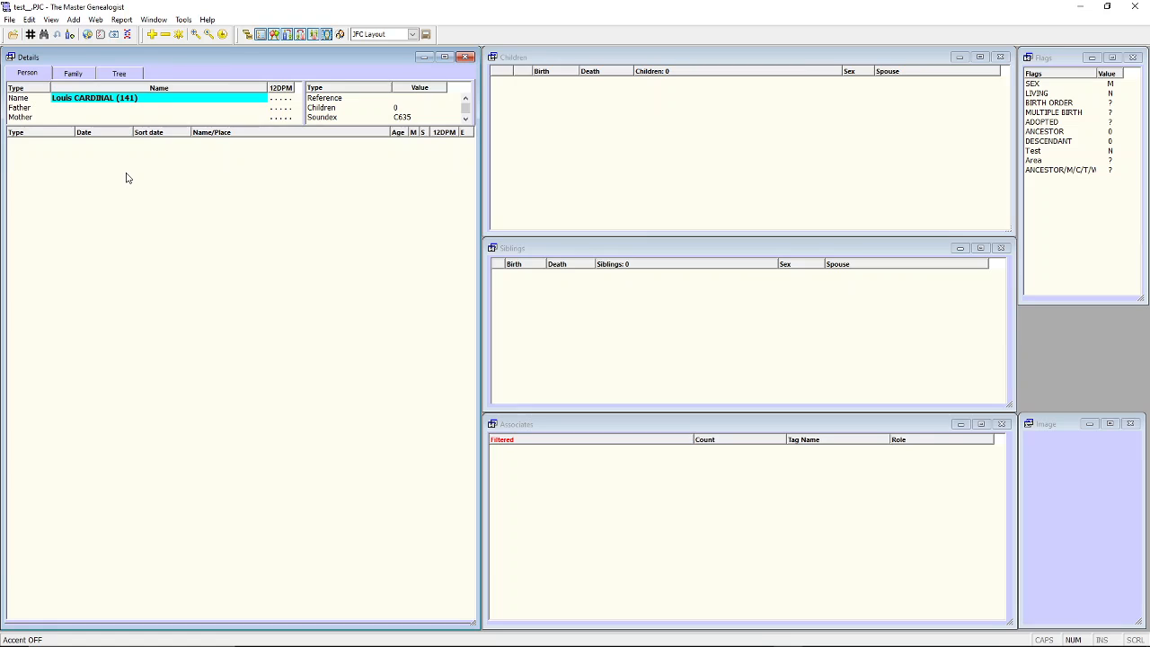
double_click(137, 266)
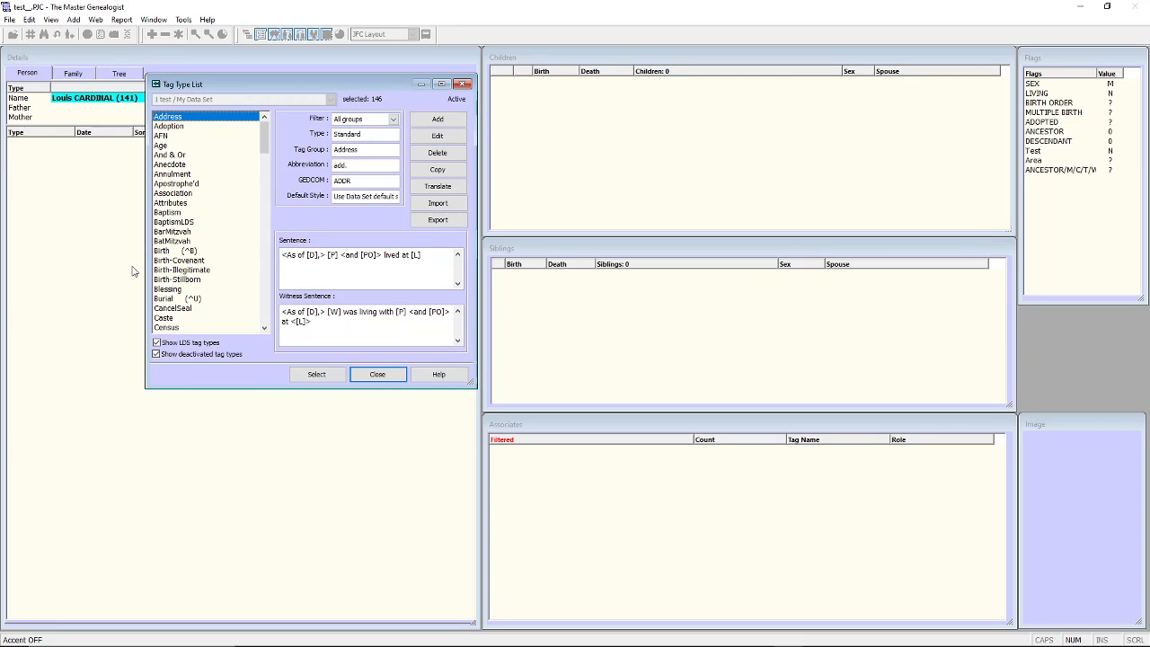
key("o")
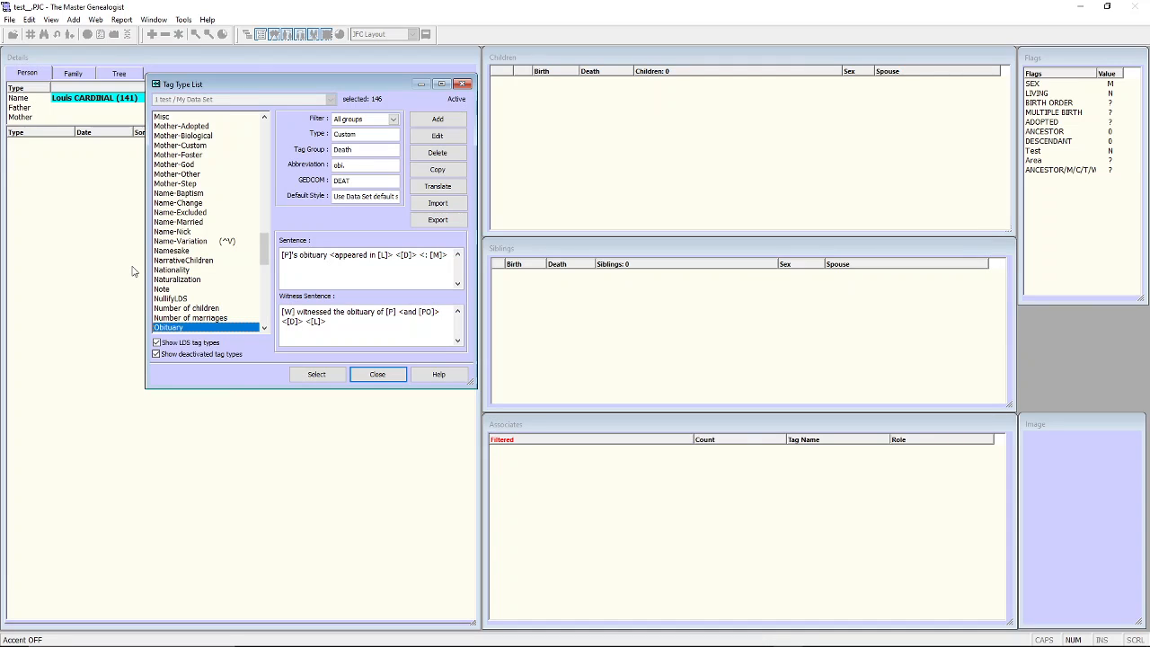
key("Return")
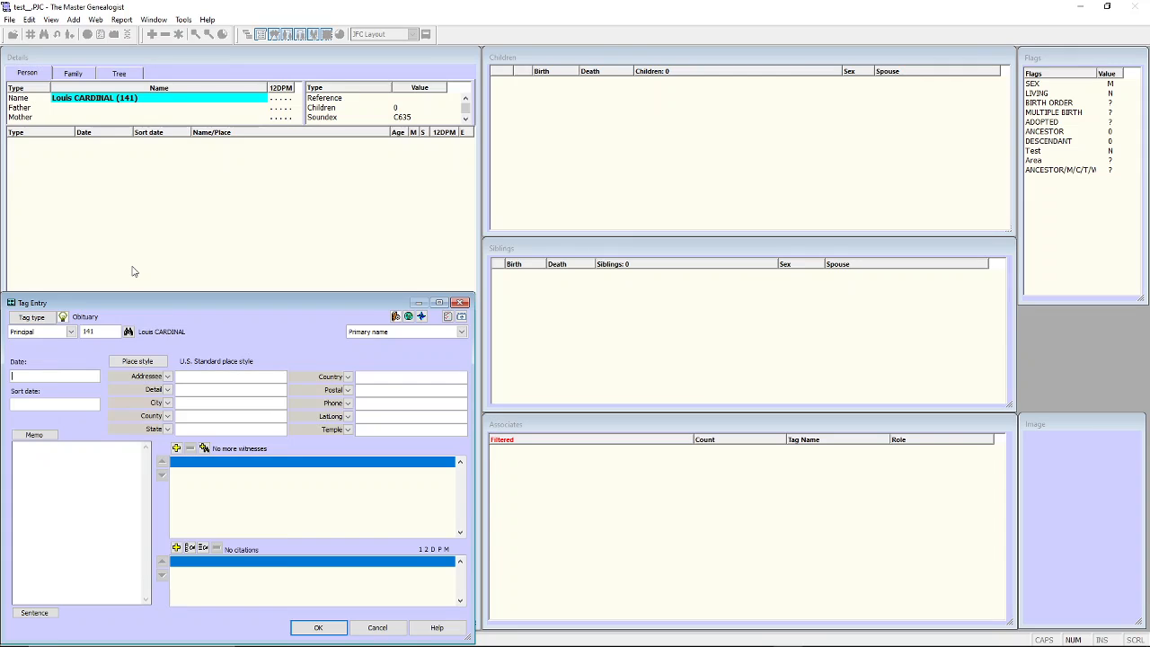
Fill the obituary tag's date and place with ORA's TMG Obituary Event auto type, and set the county to -Suffolk County.
key("alt+Tab")
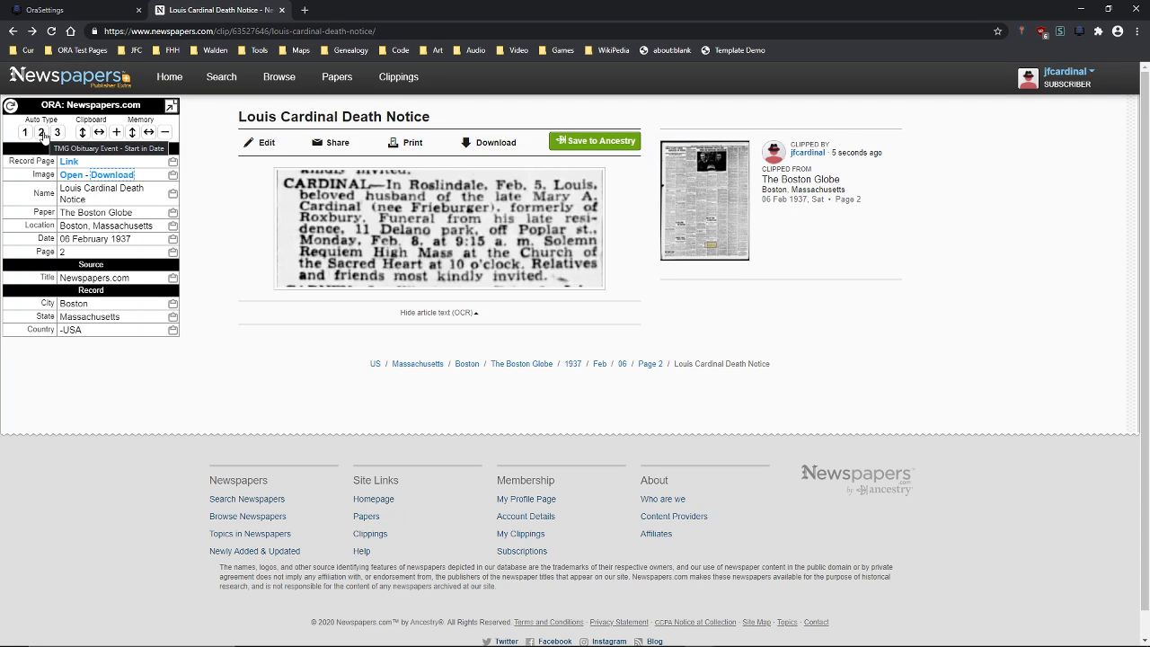
left_click(43, 133)
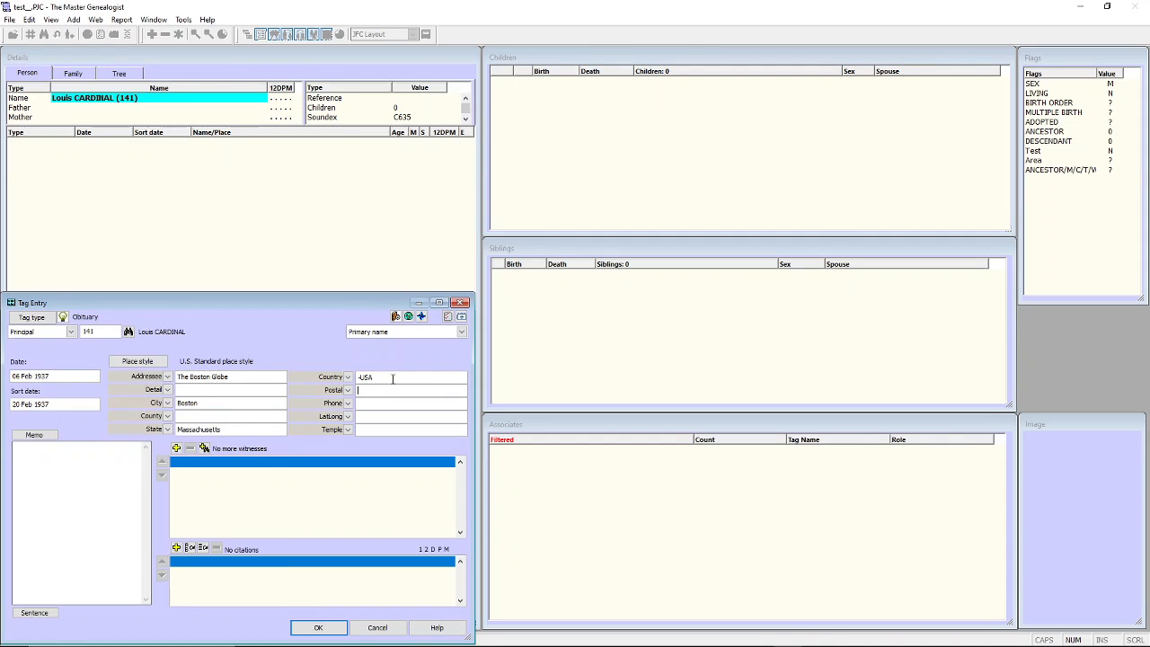
left_click(213, 417)
type("-Suffolk County")
Add a citation to the obituary tag, fill it using ORA's TMG Citation auto type, and review the citation detail.
key("F4")
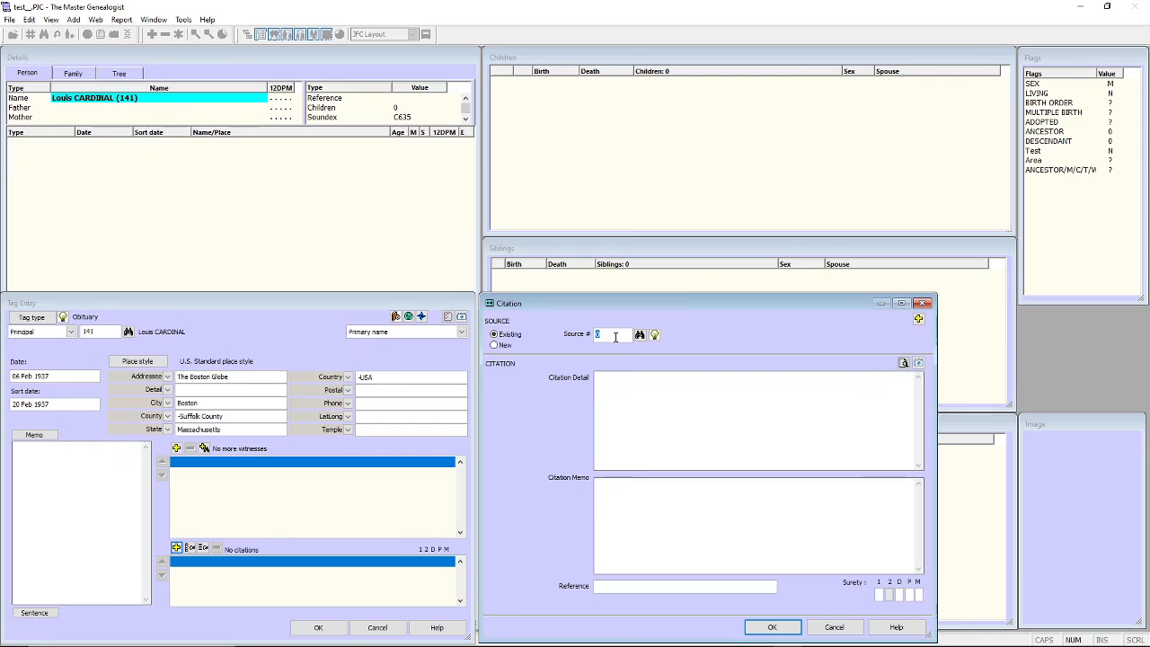
key("alt+Tab")
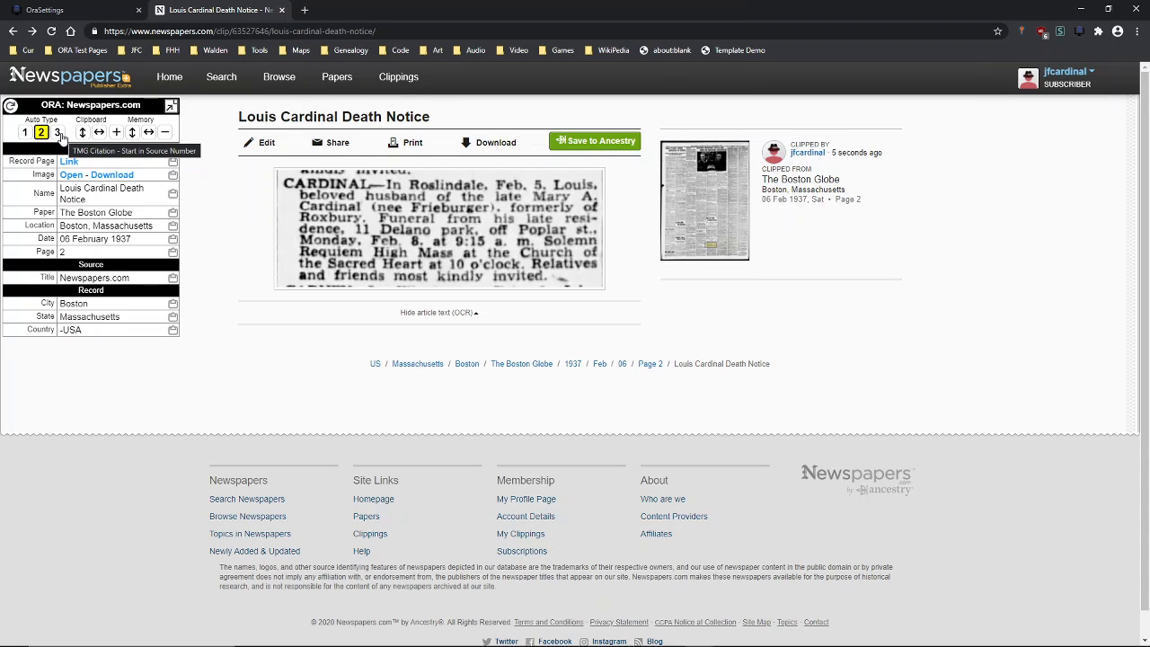
left_click(59, 133)
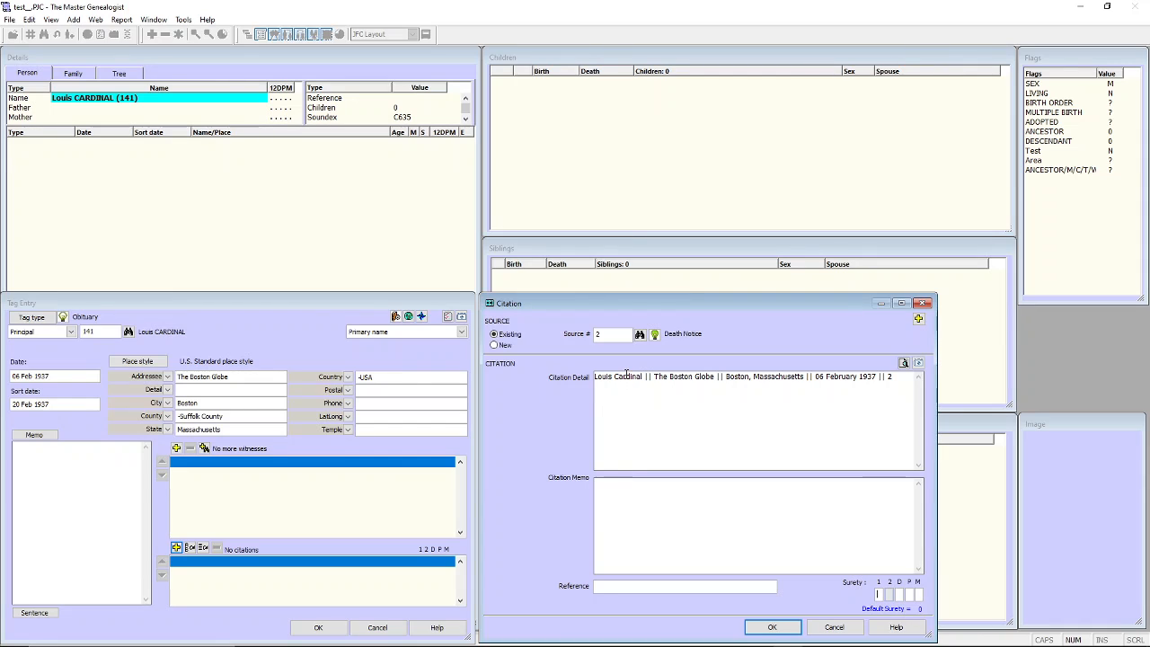
left_click(629, 378)
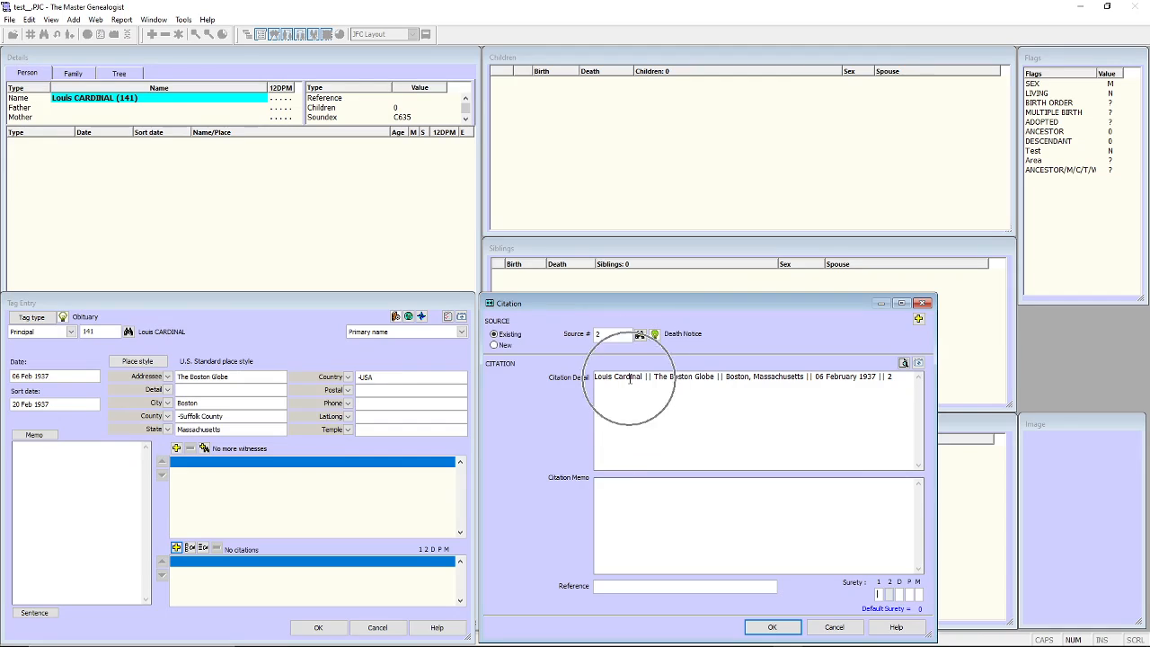
left_click(680, 378)
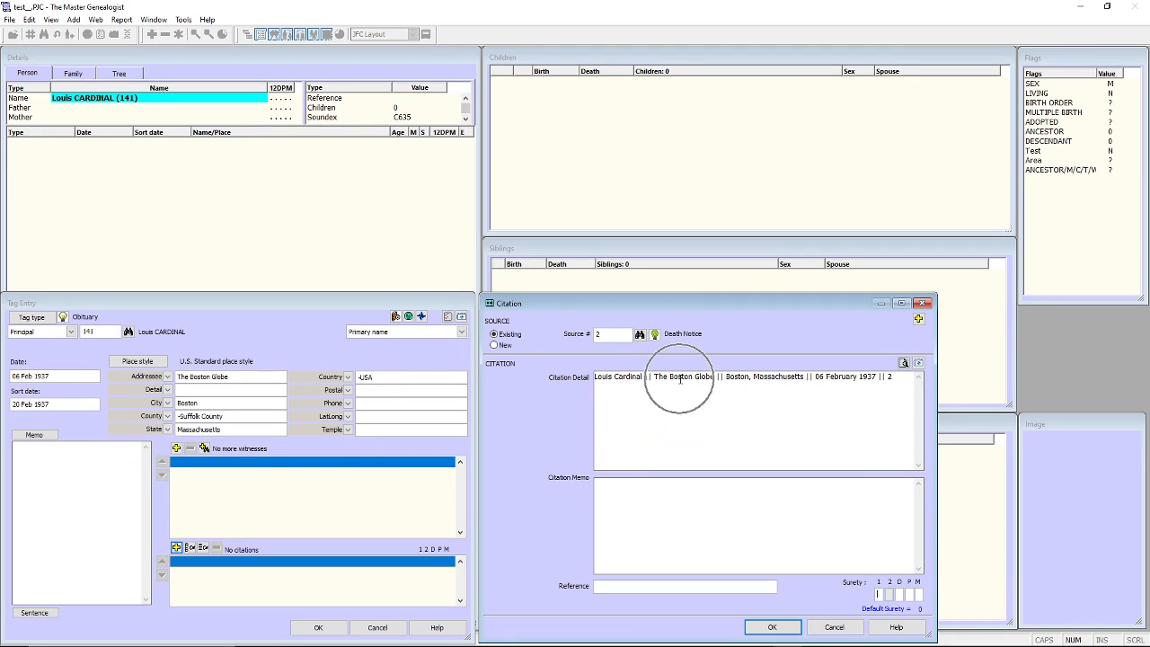
left_click(765, 378)
left_click(837, 378)
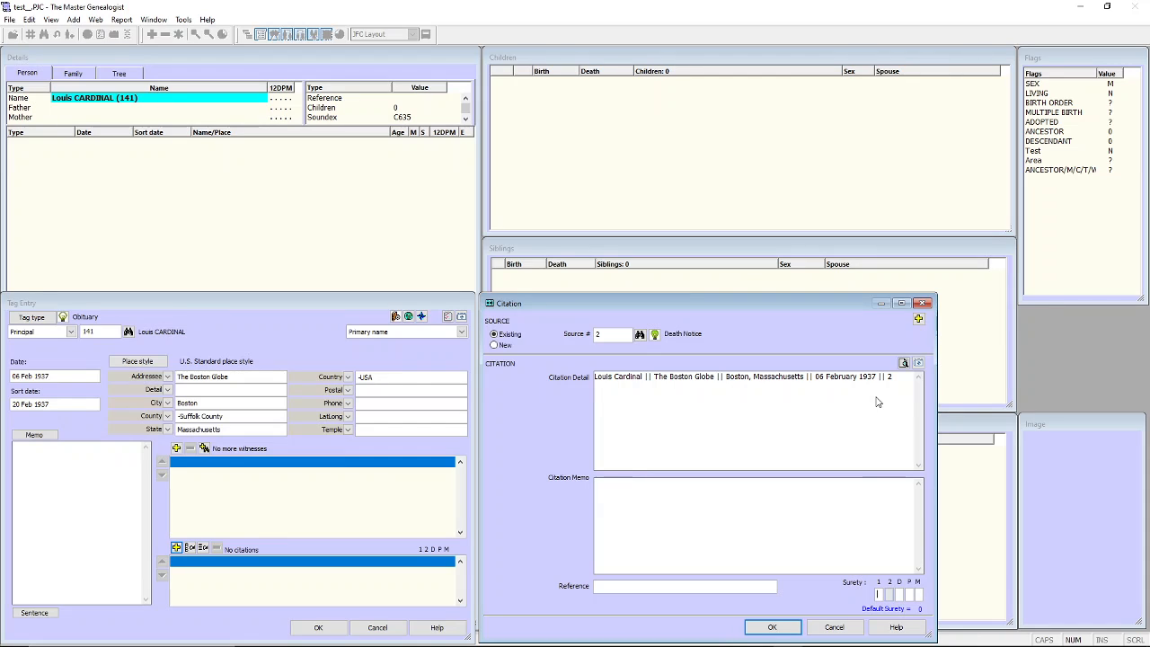
Set the citation's 1, D, P and M surety values to 3 and accept the citation.
left_click(881, 596)
left_click(882, 597)
type("3333")
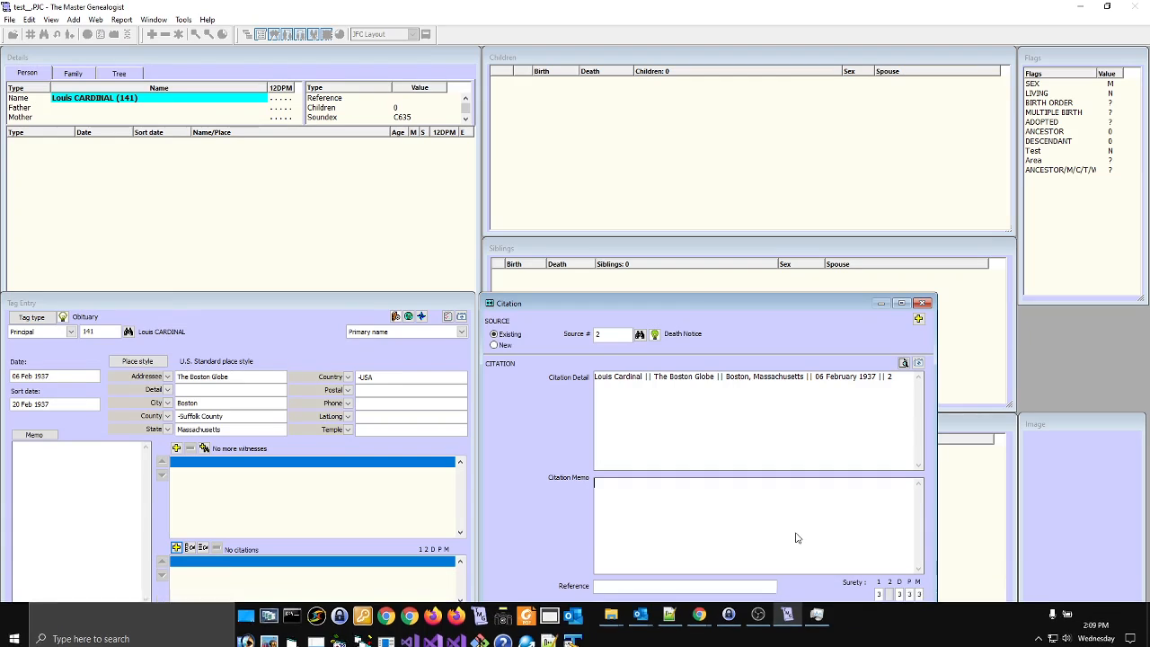
left_click(771, 626)
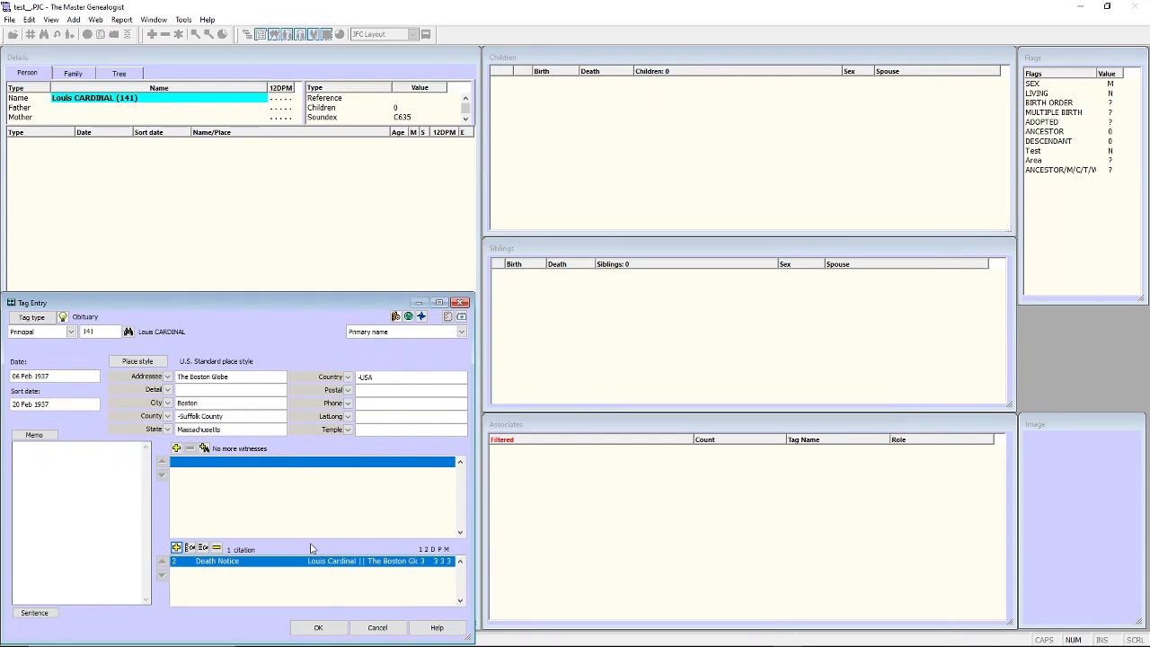
Switch to the Newspapers.com clipping in Chrome, show its OCR article text, and copy the whole text for the obituary memo.
left_click(83, 477)
key("alt+Tab")
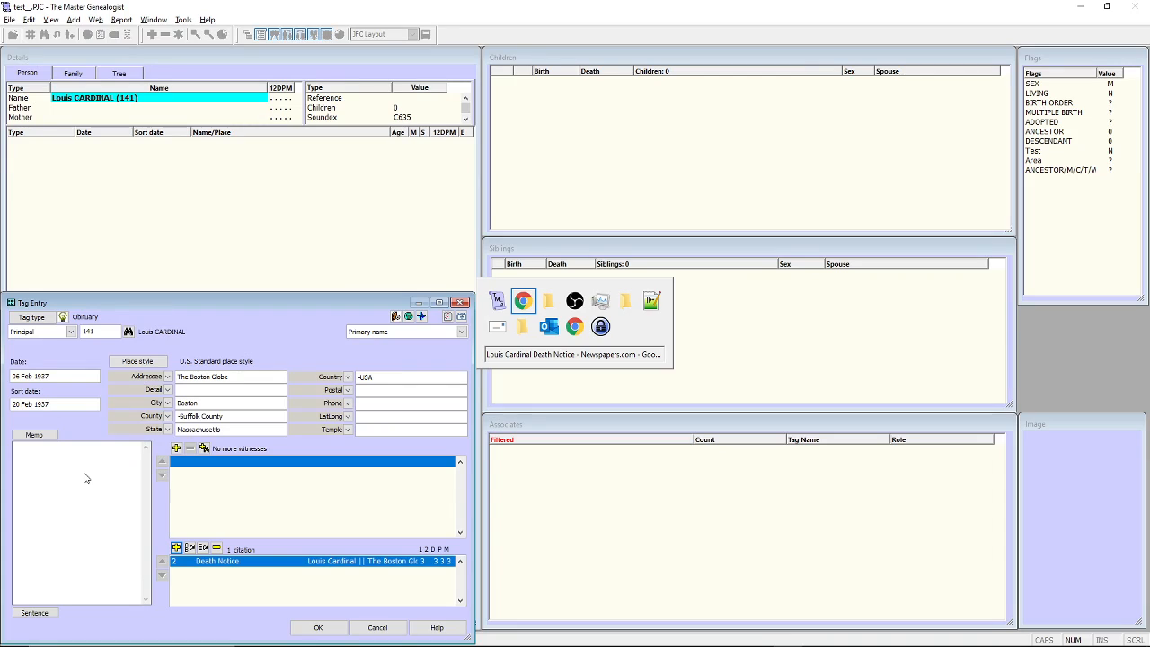
left_click(427, 313)
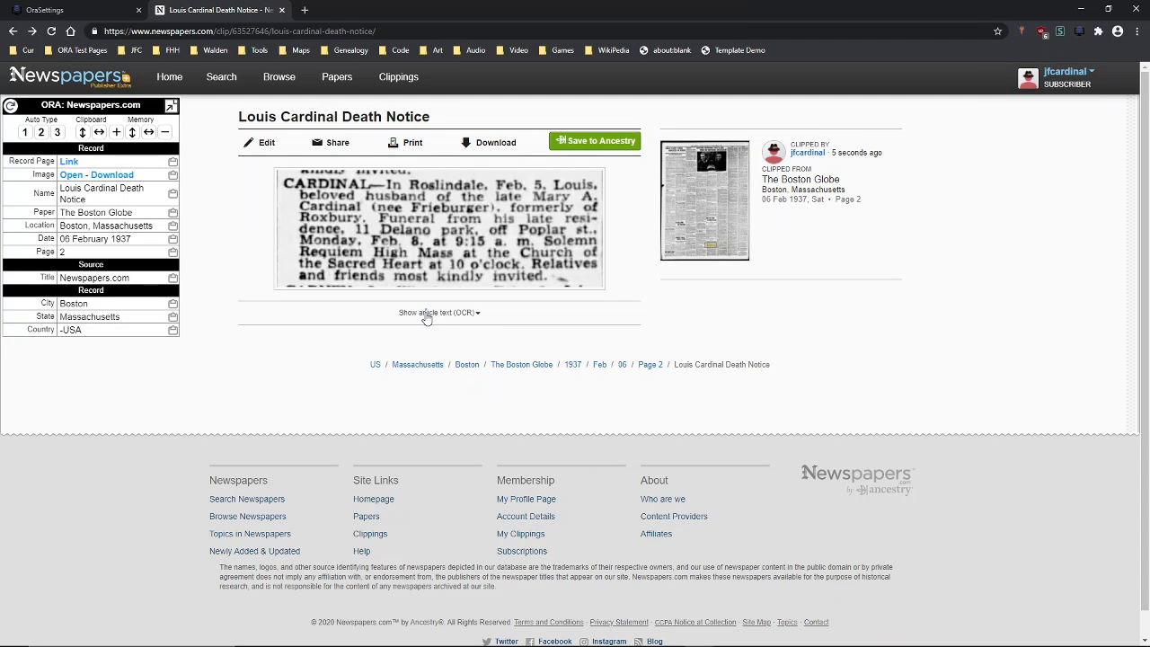
left_click(461, 314)
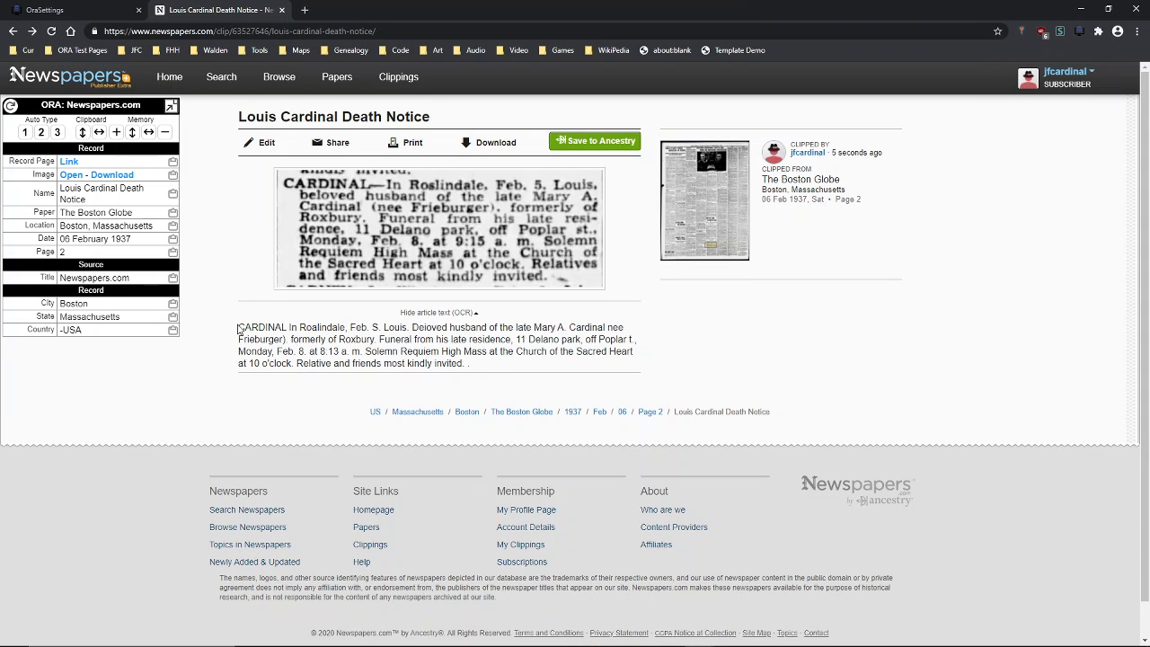
mouse_move(238, 329)
left_mouse_down()
mouse_move(327, 331)
mouse_move(238, 327)
left_mouse_up()
left_click(362, 362)
left_click_drag(477, 368, 238, 326)
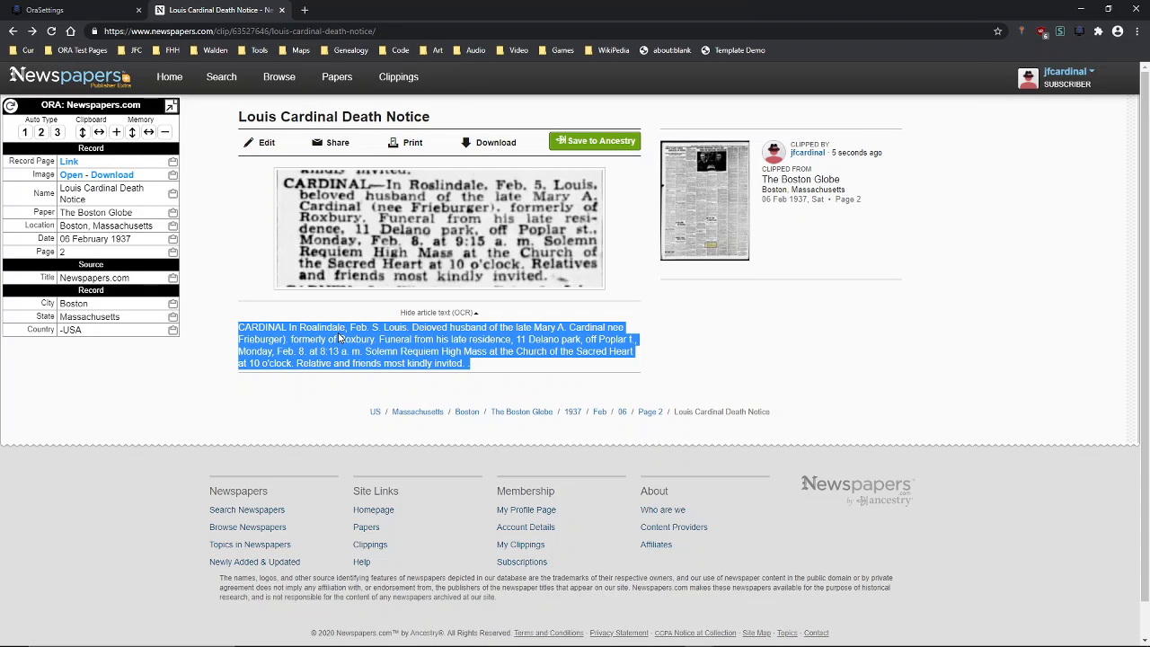
Switch back to The Master Genealogist, paste the OCR text into the obituary tag's memo, and save the tag.
key("alt+Tab")
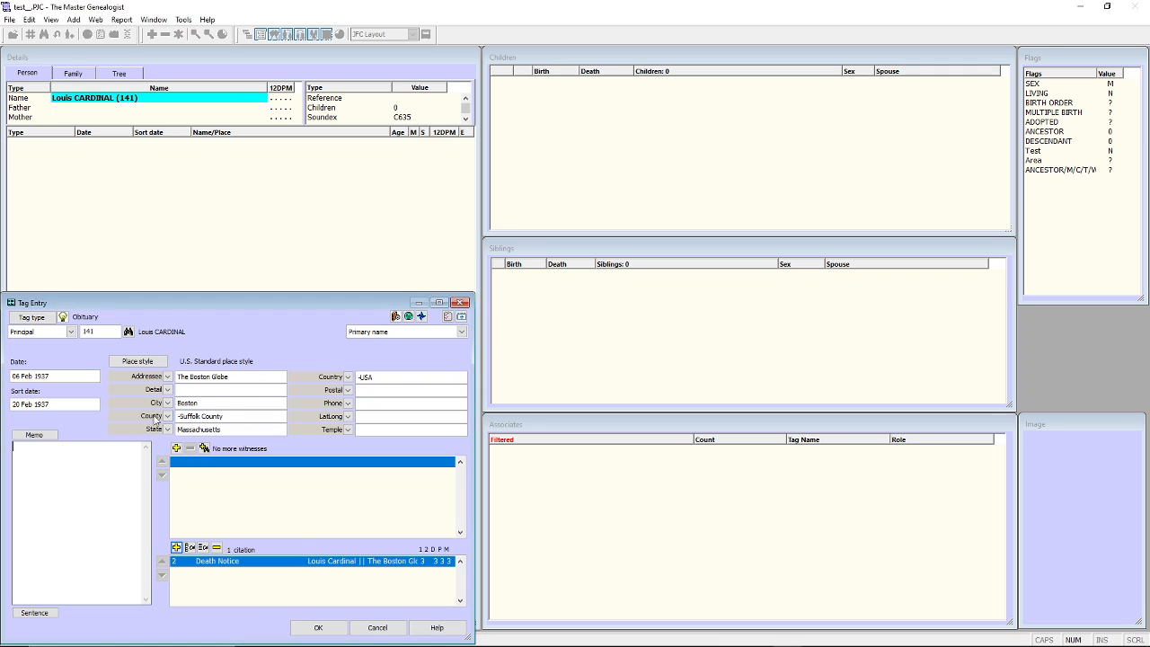
type("CARDINAL In Roalindale, Feb. S. Louis. Deioved husband of the late Mary A. Cardinal nee Frieburger). formerly of Roxbury. Funeral from his late residence, 11 Delano park, off Poplar t., Monday, Feb. 8. at 8:13 a. m. Solemn Requiem High Mass at the Church of the Sacred Heart at 10 o'clock. Relative and friends most kindly invited. .")
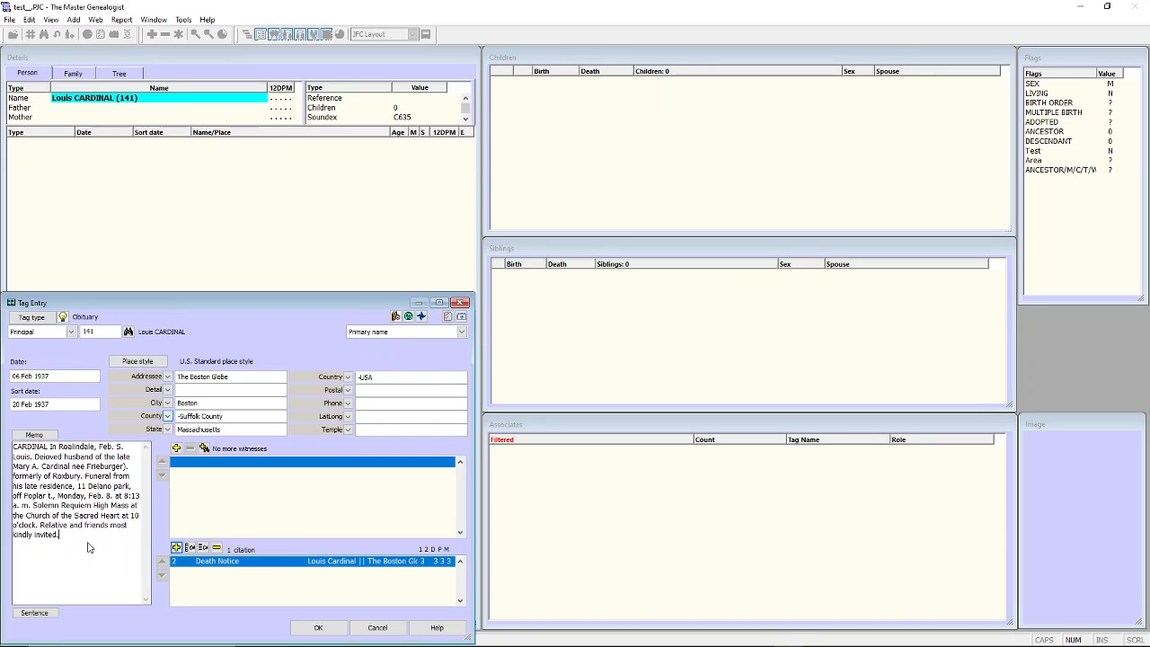
left_click(307, 627)
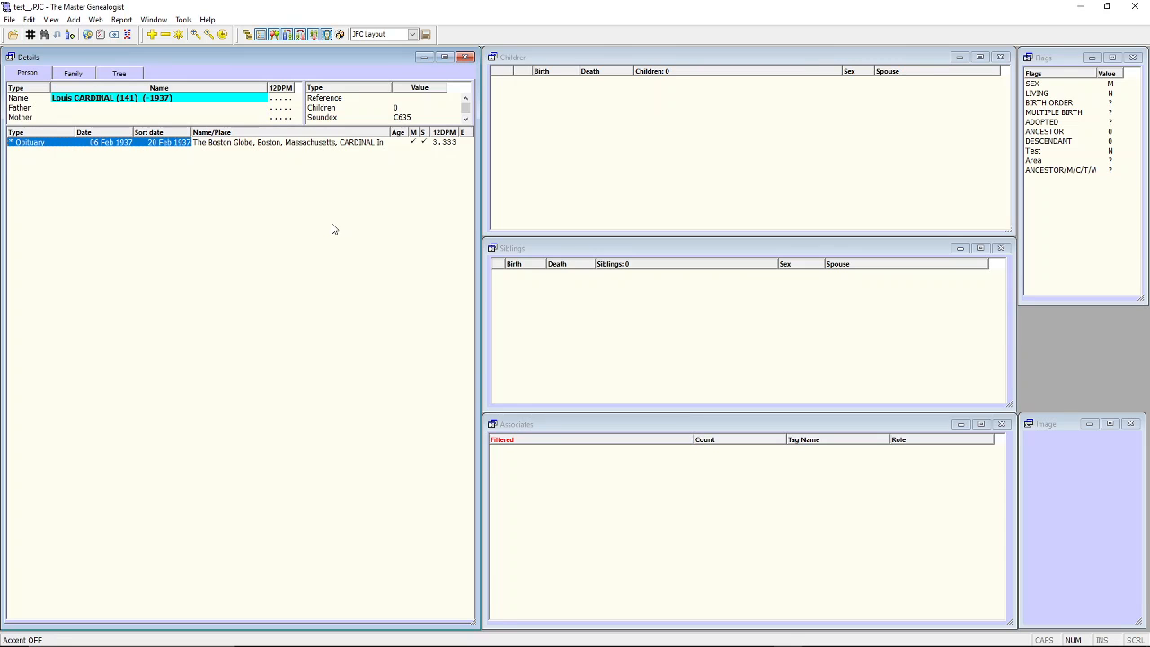
Switch to Chrome and examine the clipping's Location value in the ORA panel.
key("alt+Tab")
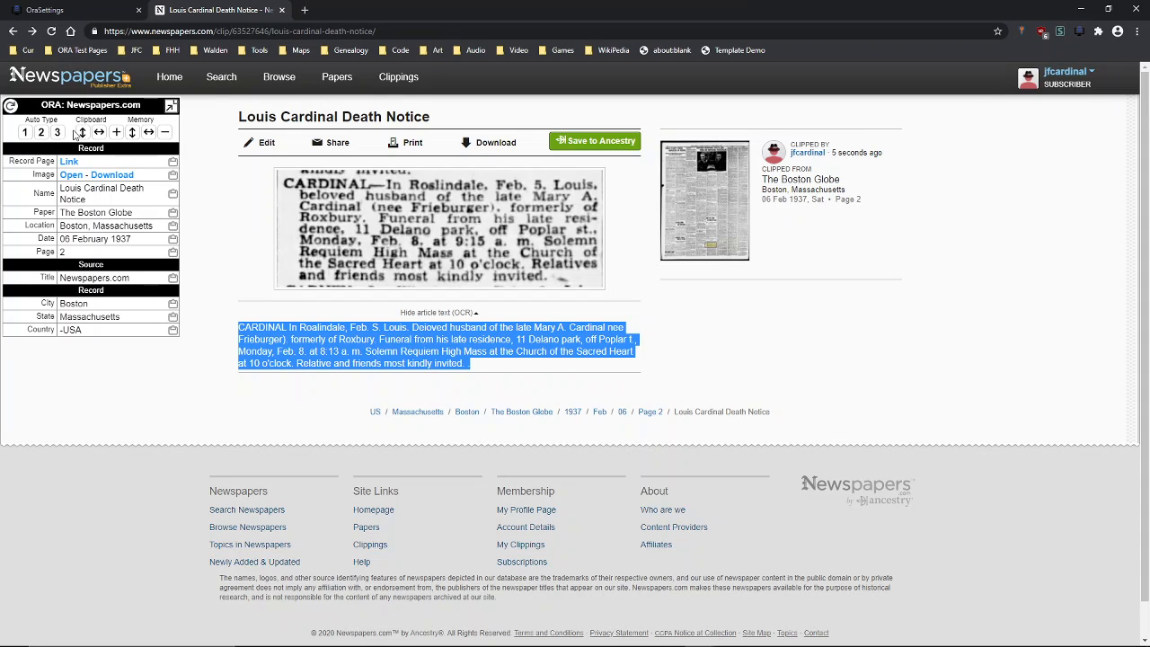
left_click(100, 16)
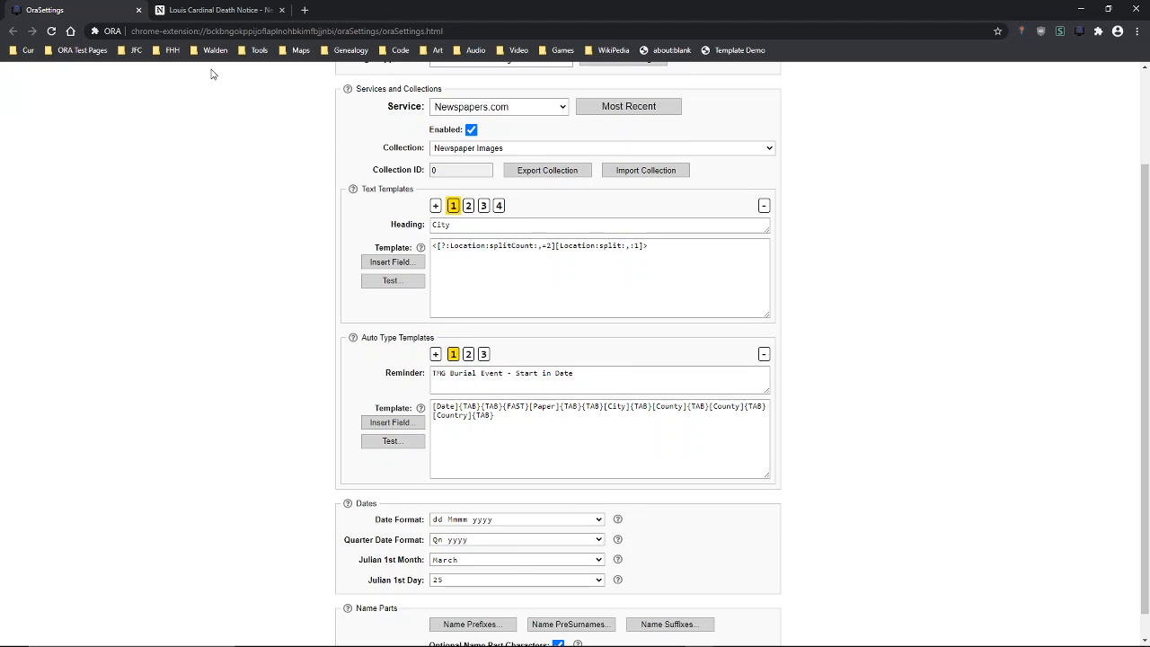
left_click(199, 16)
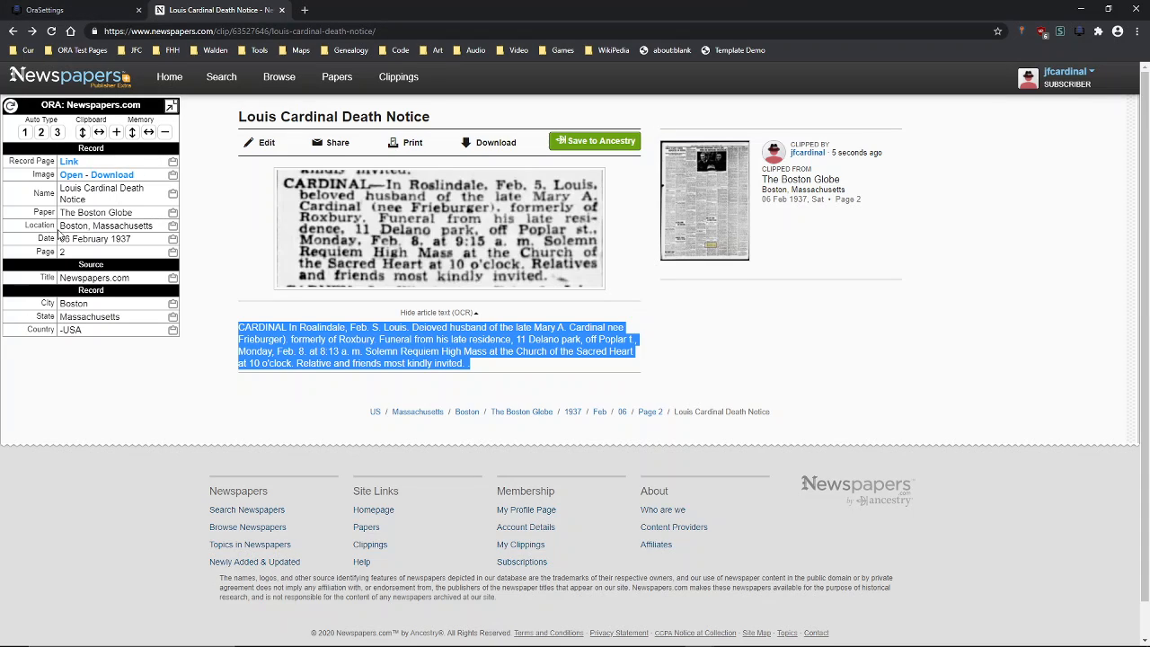
left_click_drag(60, 225, 162, 234)
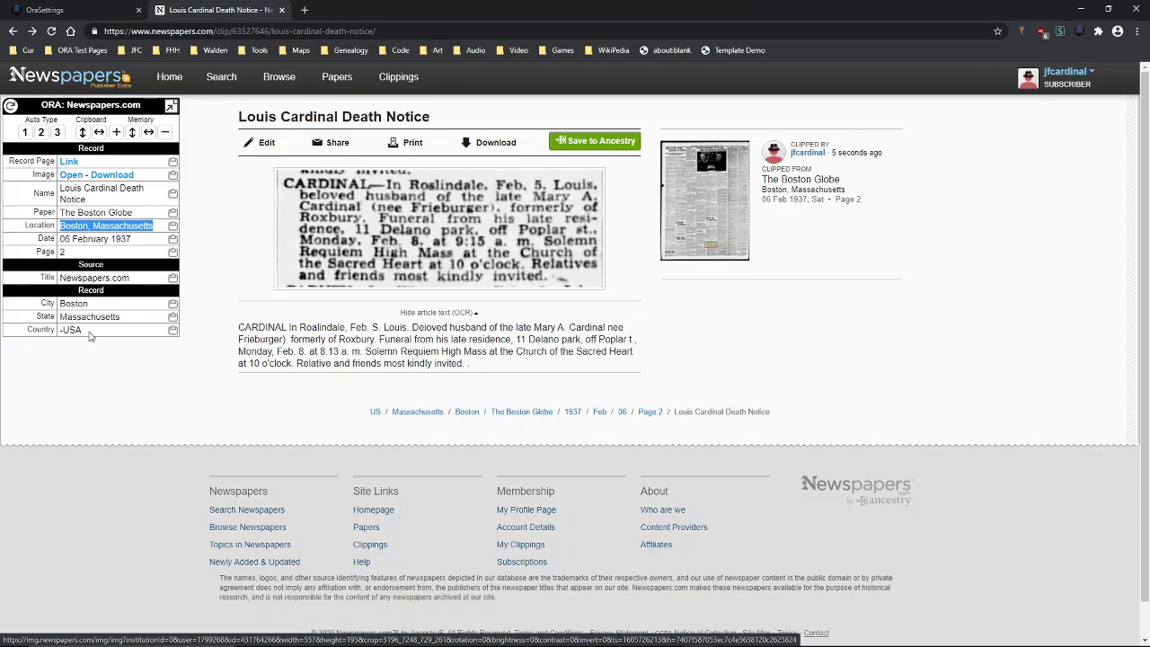
Examine the City text template in OraSettings and match its Location reference to the Location field on the clipping page.
left_click(84, 12)
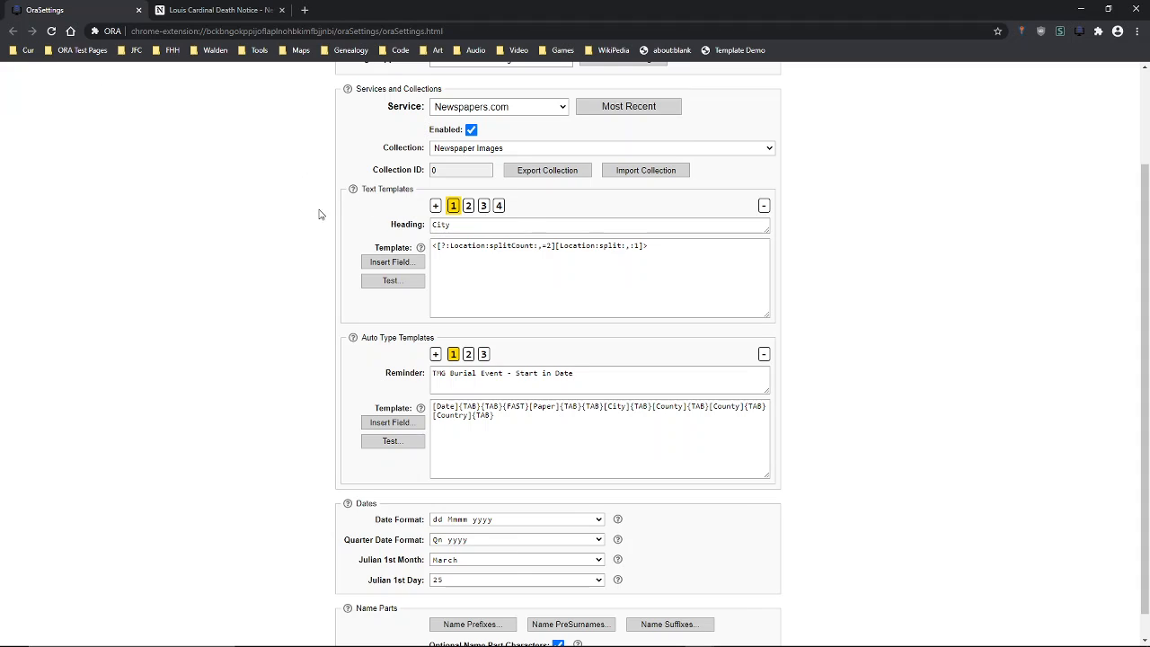
double_click(446, 224)
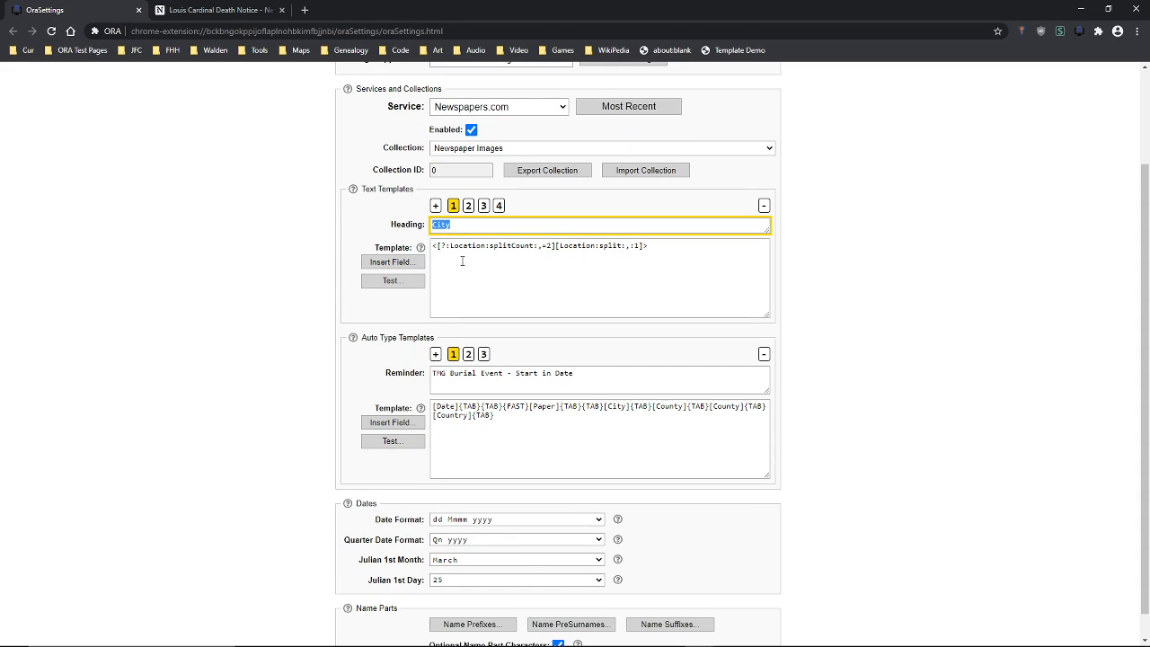
left_click(499, 286)
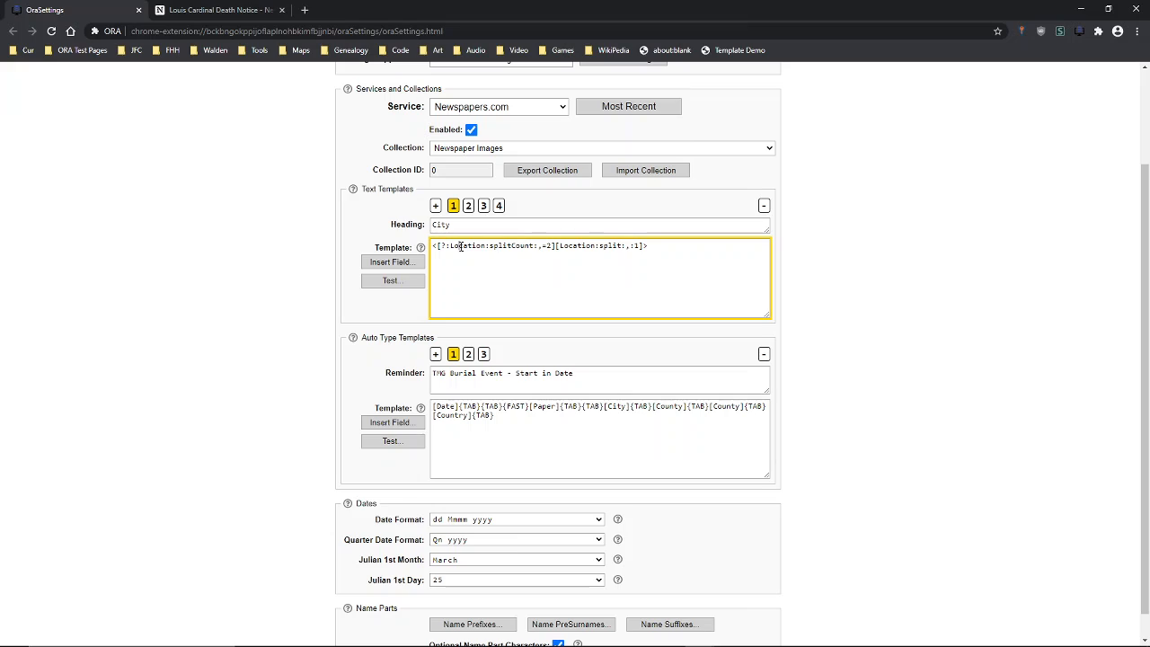
double_click(460, 246)
left_click(461, 245)
left_click(452, 246)
left_click_drag(452, 245, 486, 249)
key("alt+Tab")
key("alt+Tab")
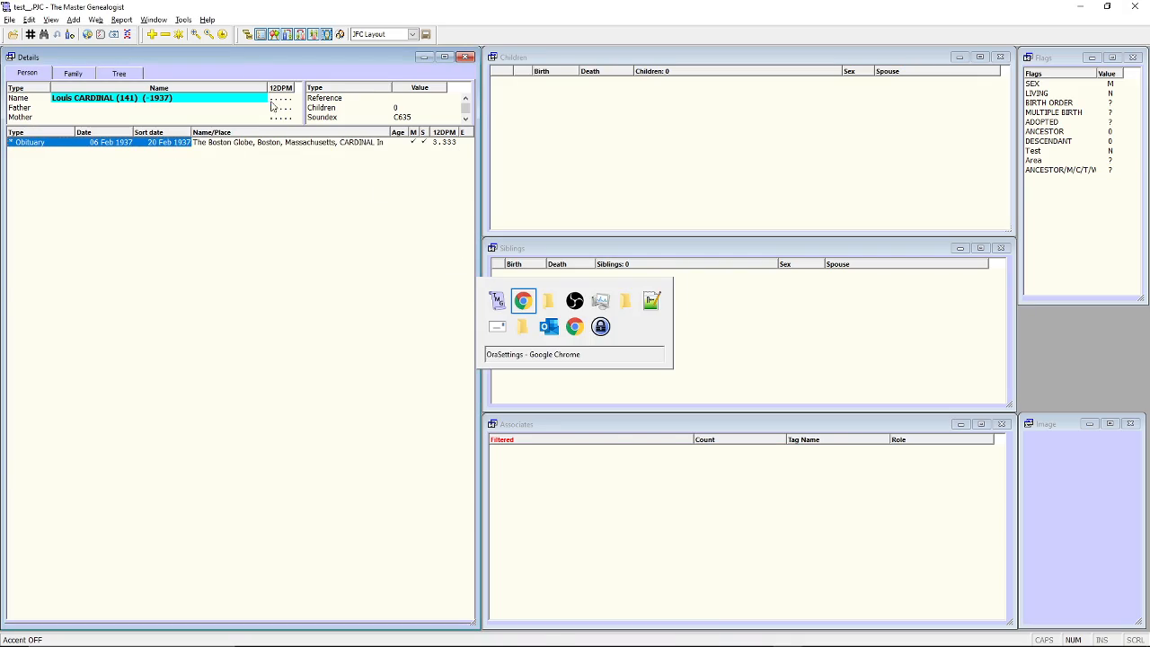
left_click(192, 16)
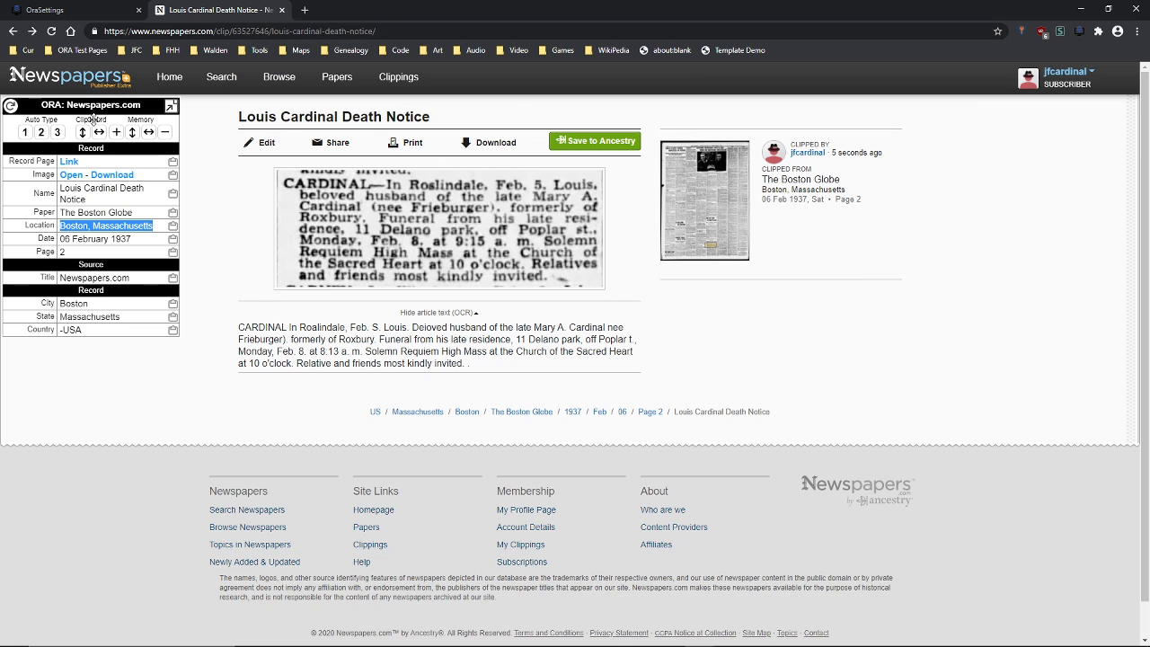
double_click(36, 227)
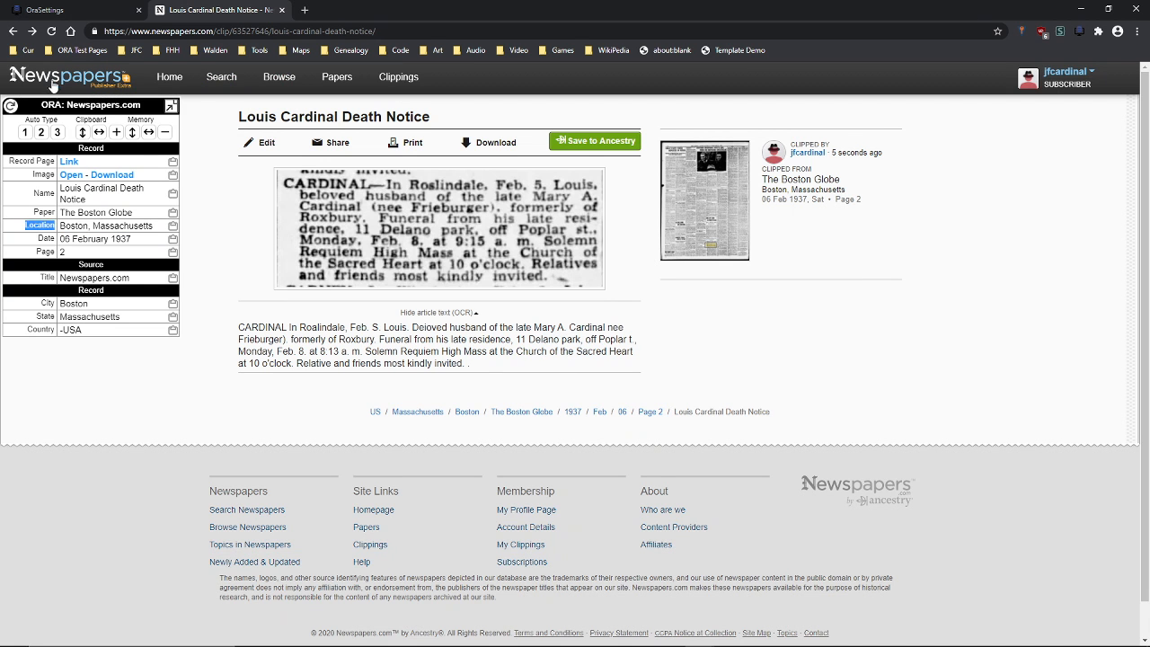
left_click(106, 16)
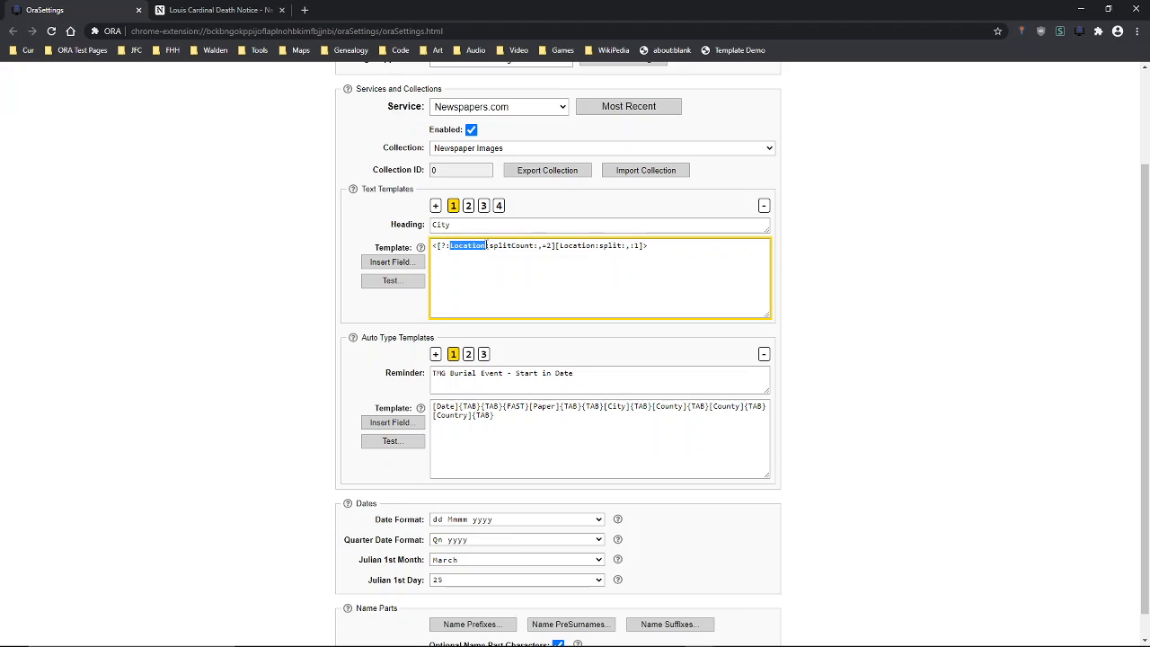
Examine the splitCount condition and the split part number in the City text template.
left_click_drag(489, 246, 535, 246)
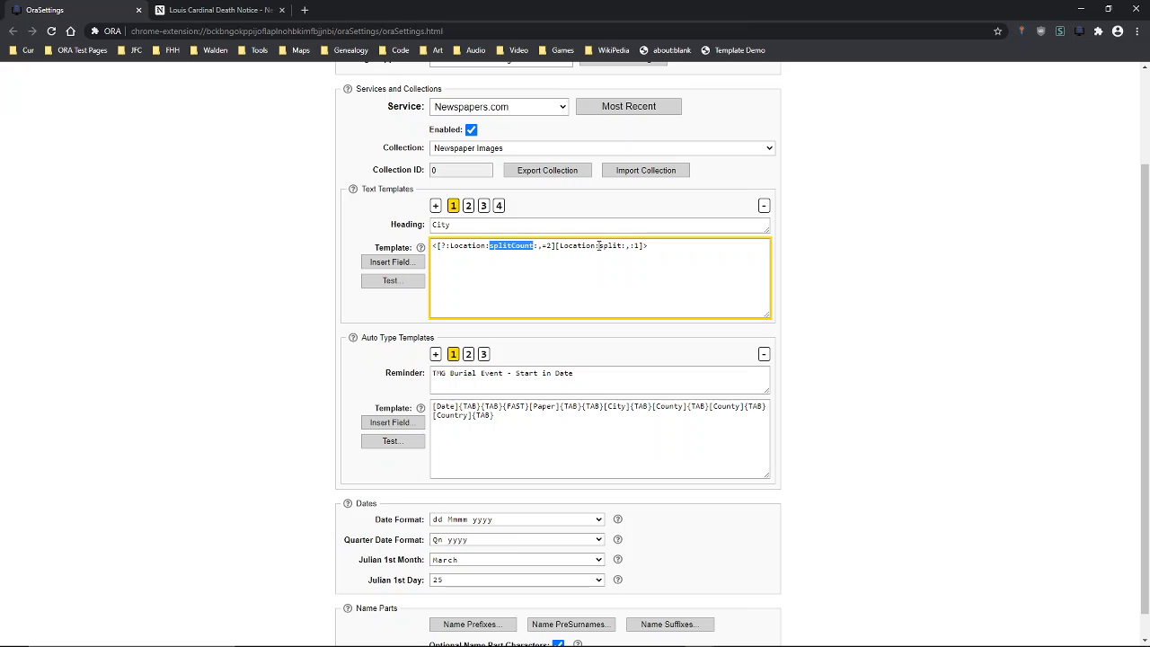
left_click_drag(625, 247, 629, 247)
left_click(634, 245)
double_click(636, 245)
Display the State text template and examine the separator and part number in its Location split.
left_click(468, 205)
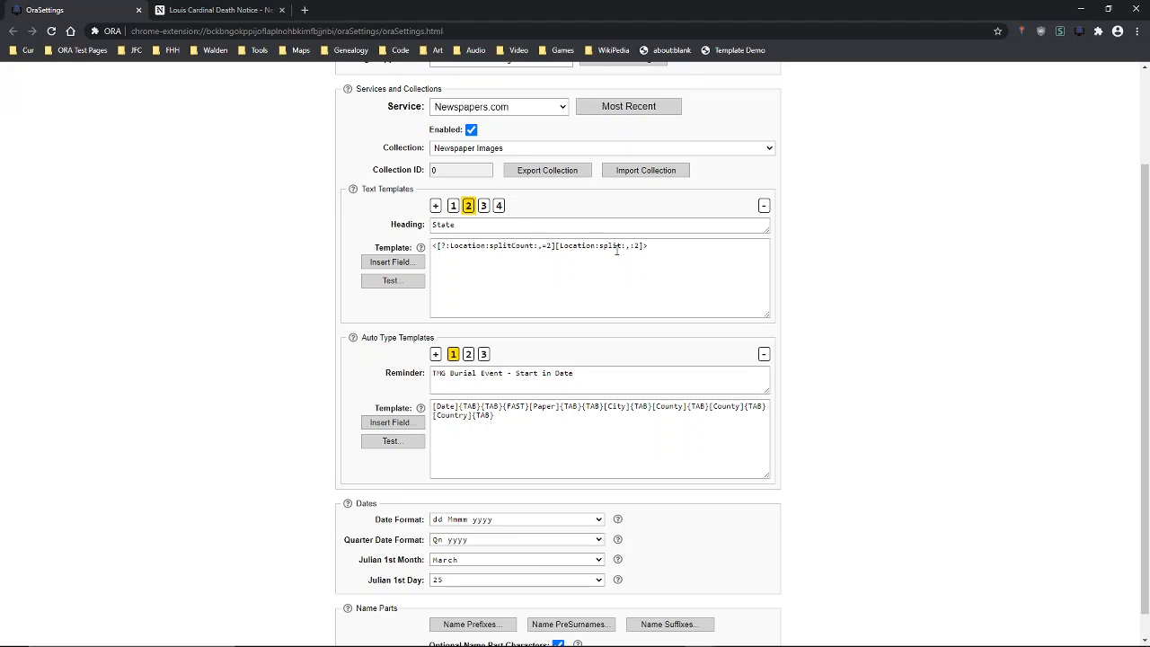
left_click(627, 245)
left_click_drag(626, 245, 634, 245)
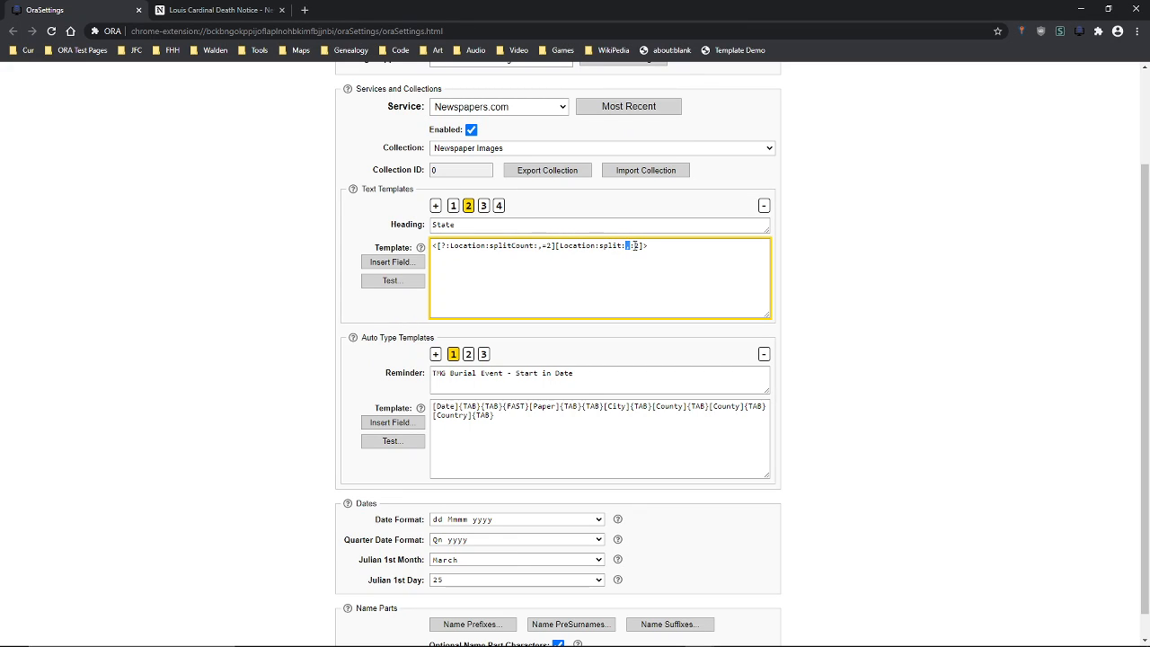
type(",")
Display the Country text template and examine its Location split, us_states abbreviation check, and -USA output.
left_click(484, 209)
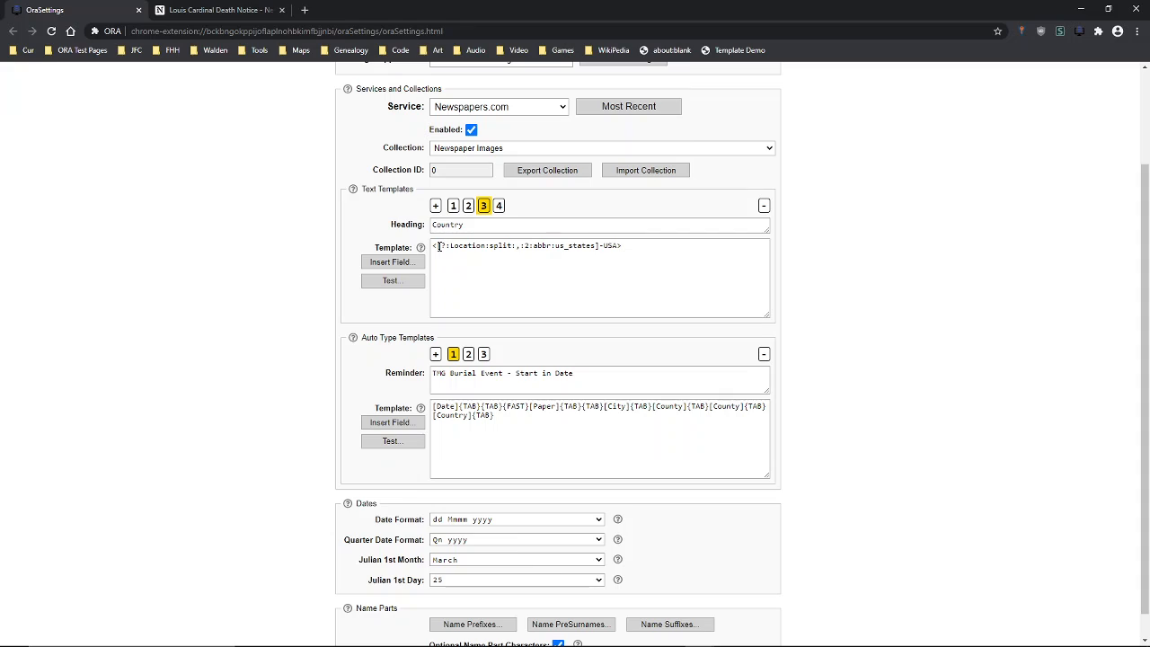
left_click_drag(437, 245, 528, 250)
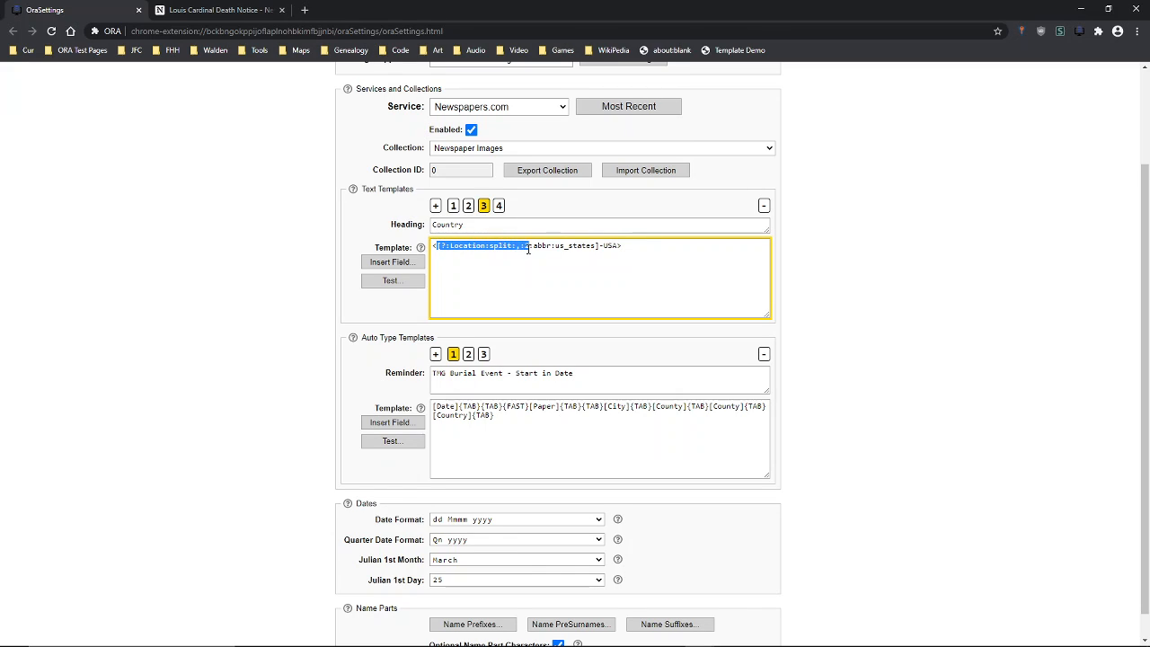
left_click(534, 245)
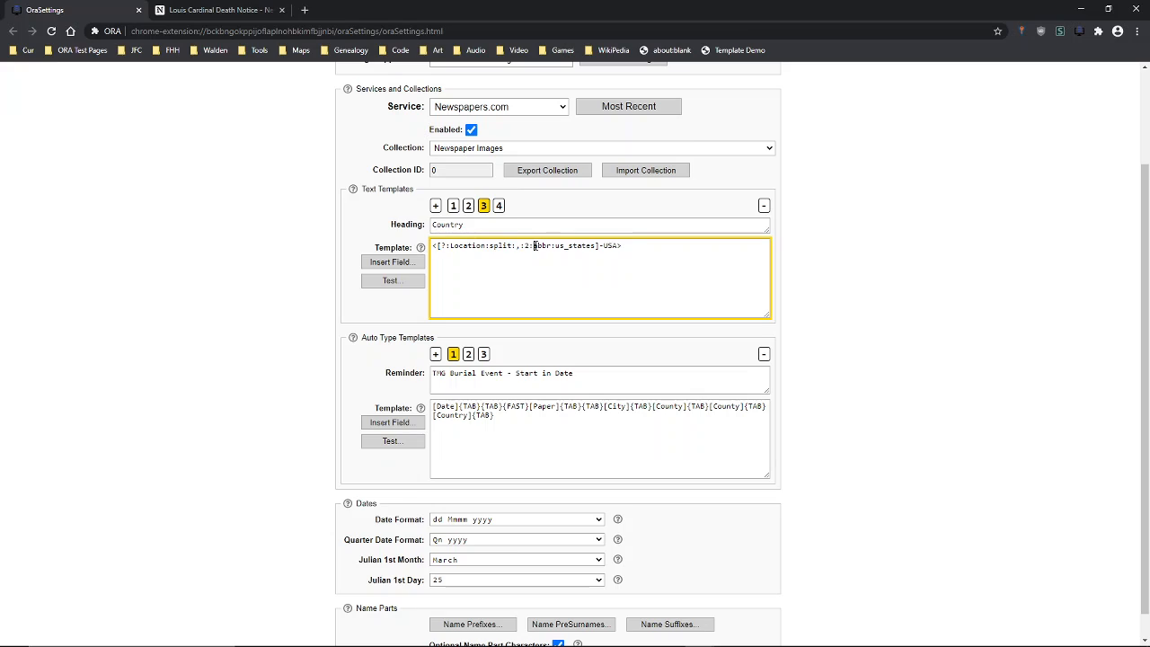
left_click_drag(534, 245, 596, 246)
left_click_drag(601, 246, 617, 246)
left_click_drag(603, 245, 600, 245)
left_click(603, 285)
Review the City, State and Country text templates again and check their values in the ORA panel on the clipping page.
left_click(453, 208)
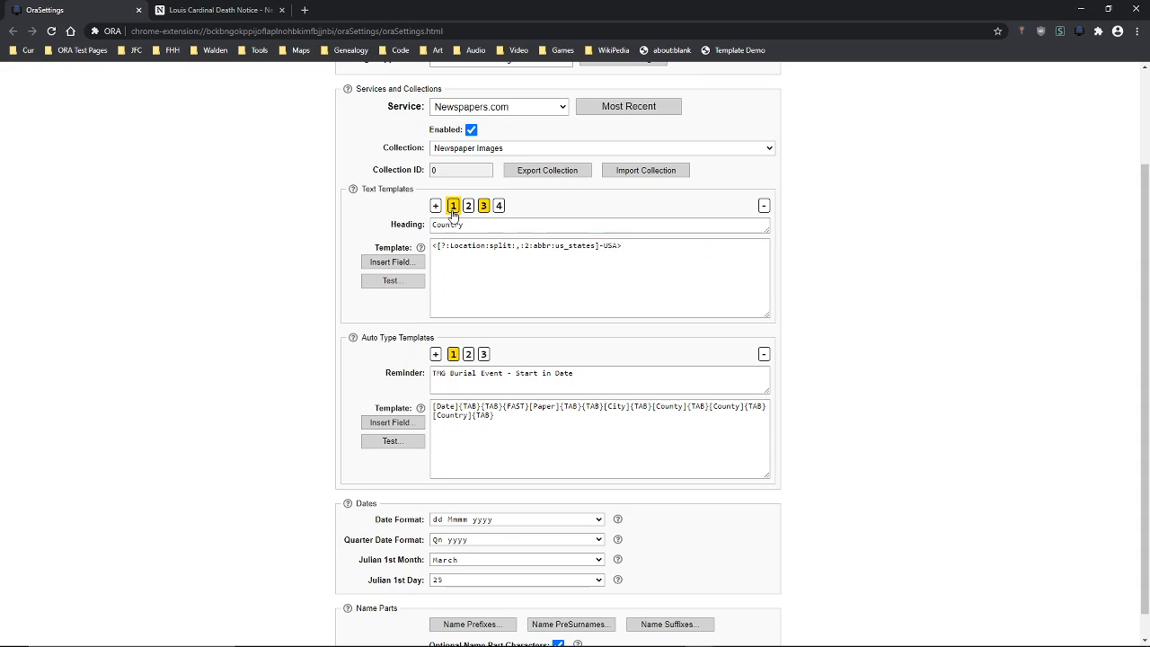
left_click(468, 212)
left_click(483, 214)
left_click(455, 211)
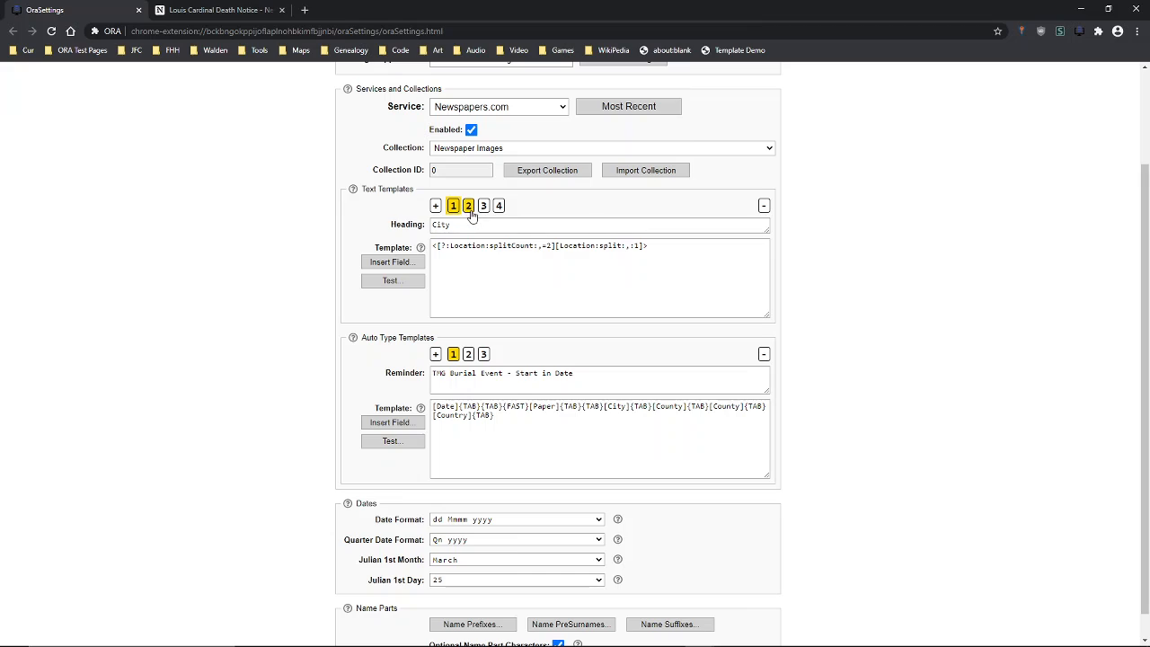
left_click(468, 211)
left_click(483, 206)
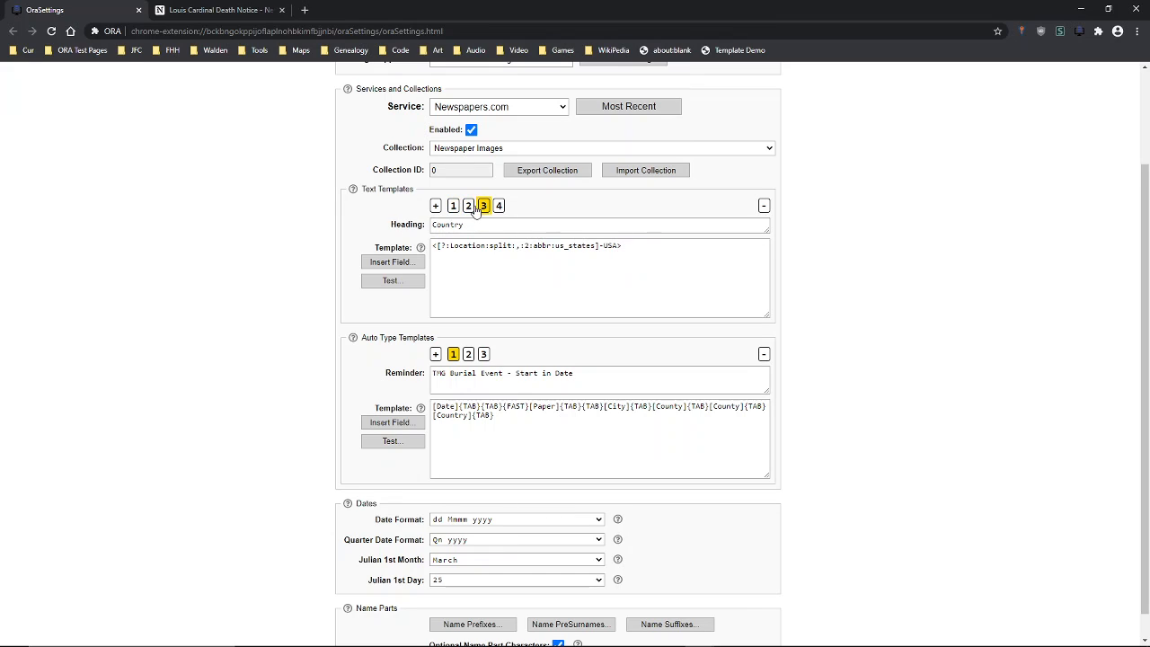
left_click(455, 207)
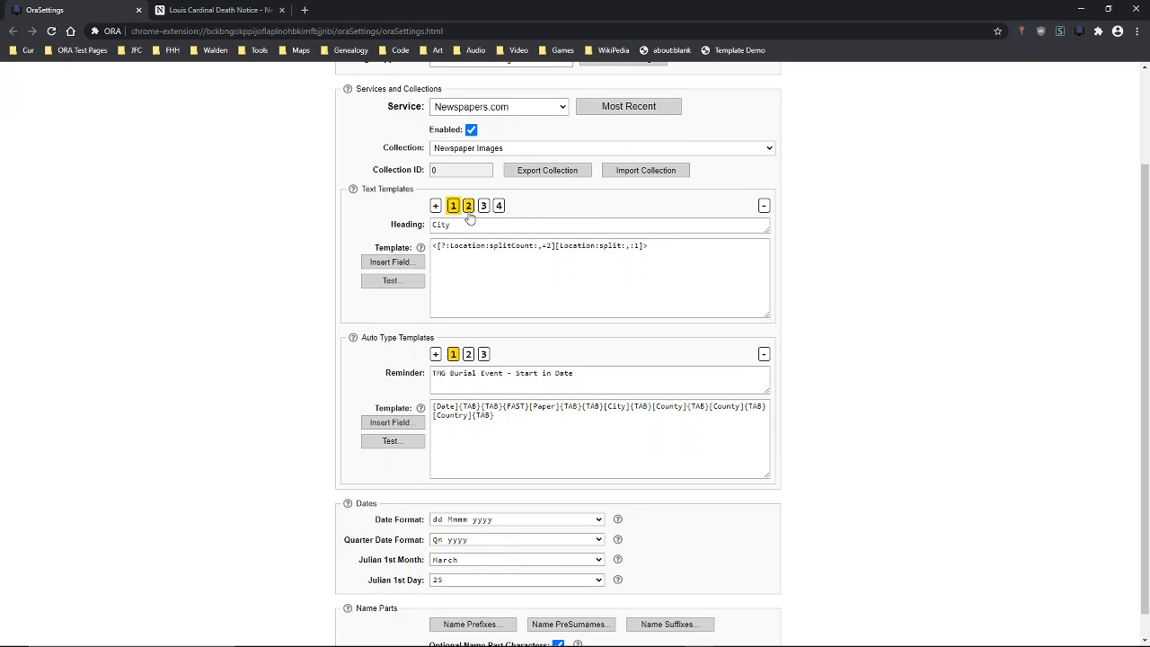
left_click(219, 10)
key("ctrl")
key("ctrl")
key("ctrl")
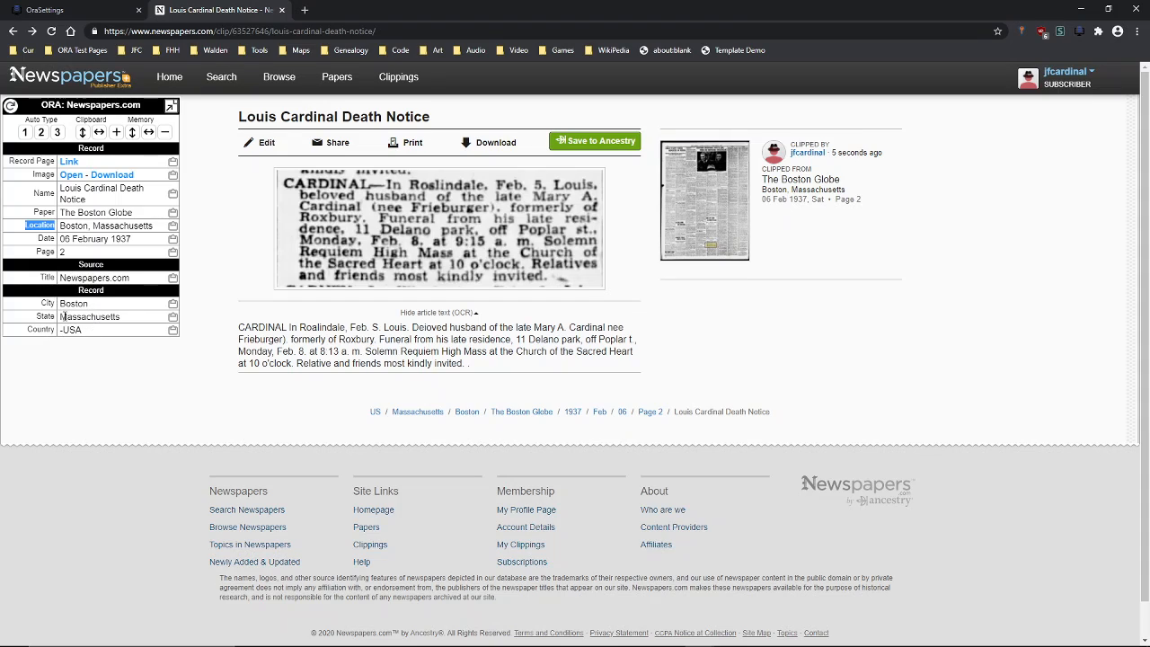
Return to the ORA settings, display the second Auto Type template, and read its TMG Obituary Event reminder.
left_click(106, 13)
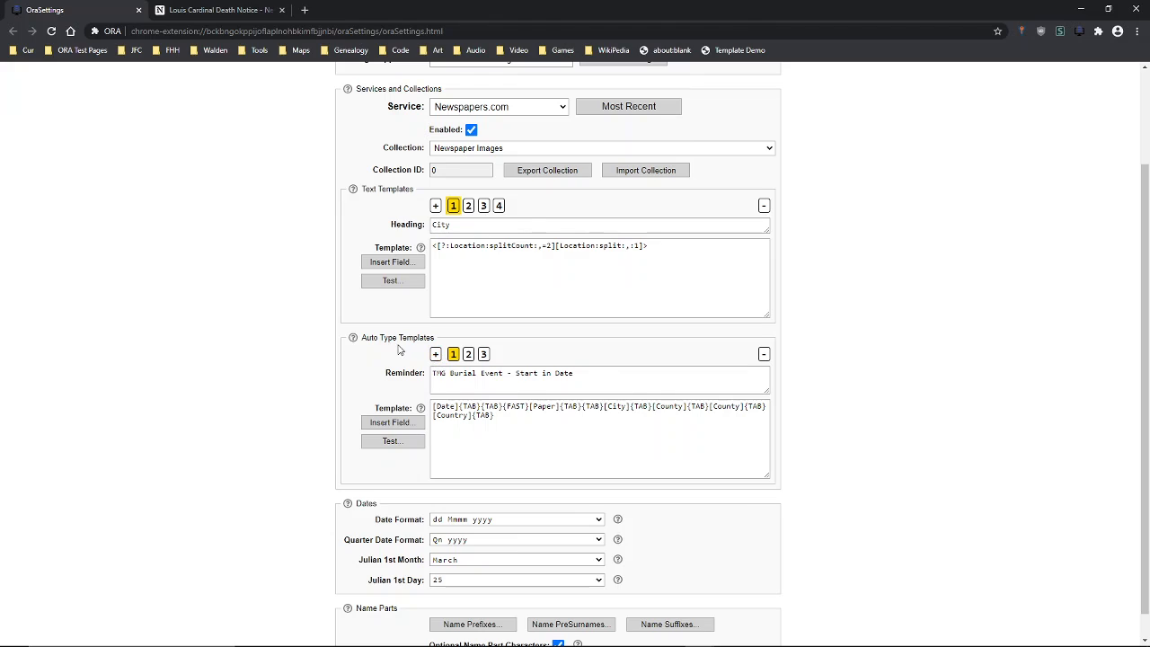
left_click(468, 355)
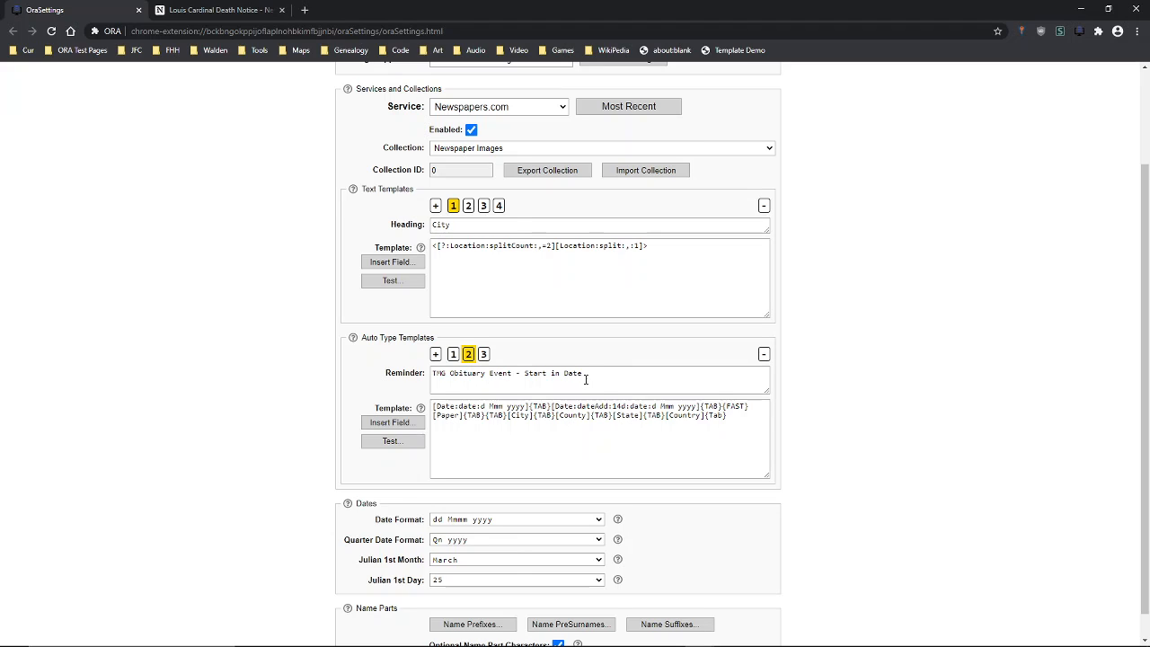
left_click_drag(584, 379, 432, 379)
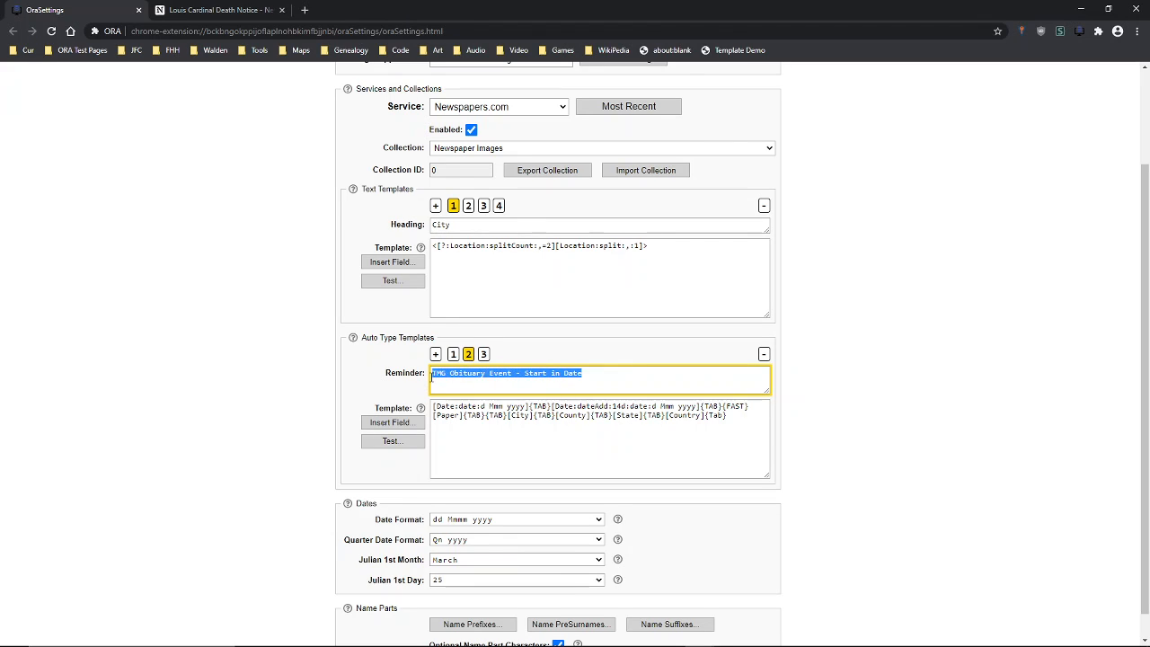
left_click(455, 380)
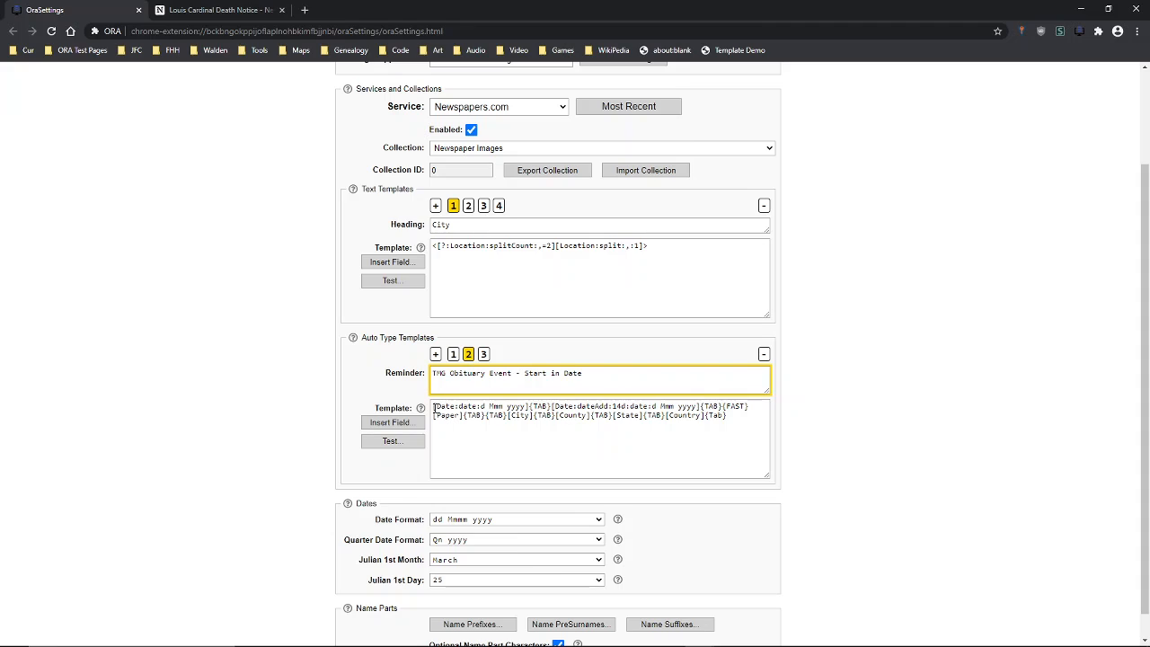
Examine the first Date field of the second Auto Type template and compare it with the ORA panel's Date on the clipping page.
left_click_drag(434, 409, 531, 406)
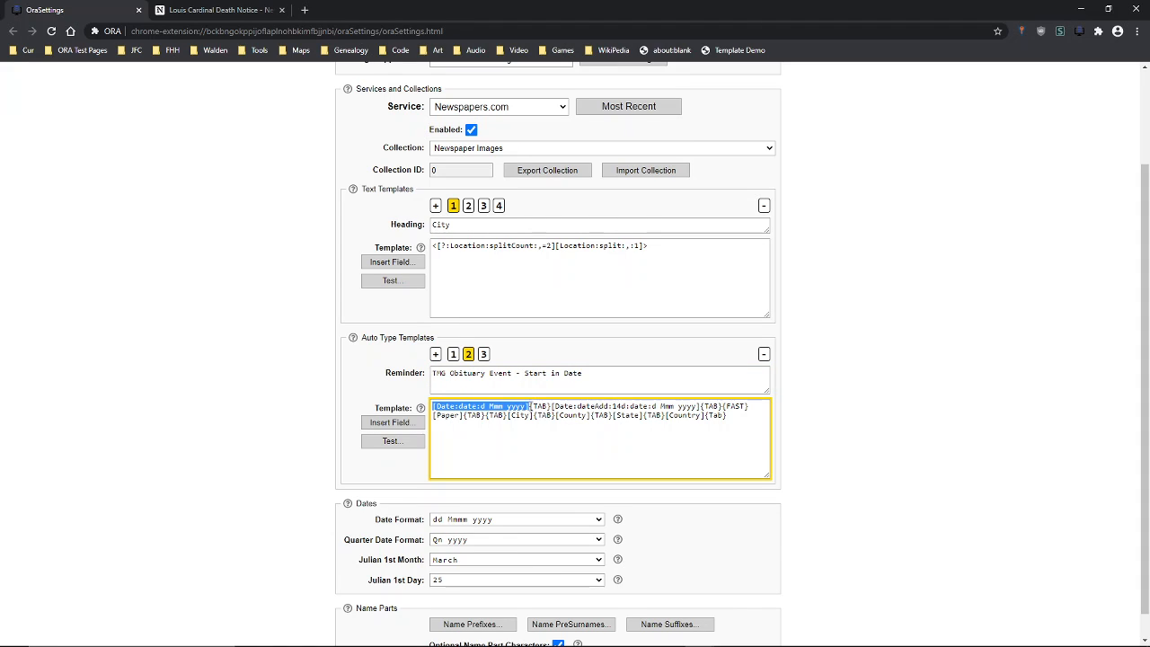
left_click(460, 407)
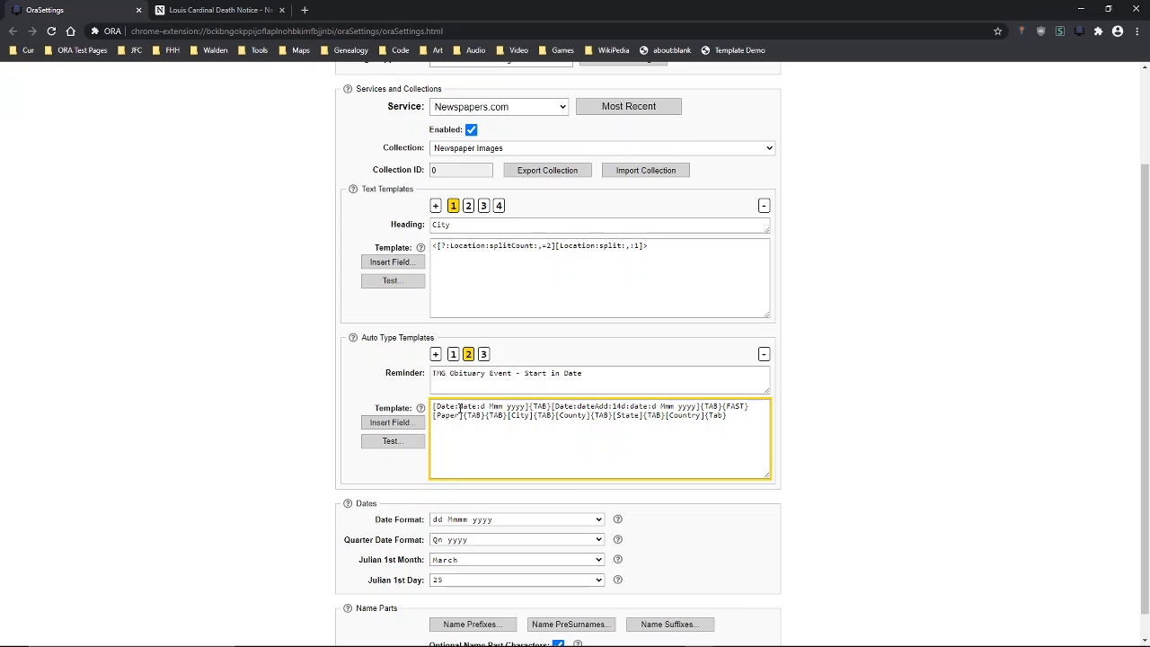
key("shift+Left")
key("shift+Left")
key("shift+Left")
key("shift+Left")
left_click(225, 9)
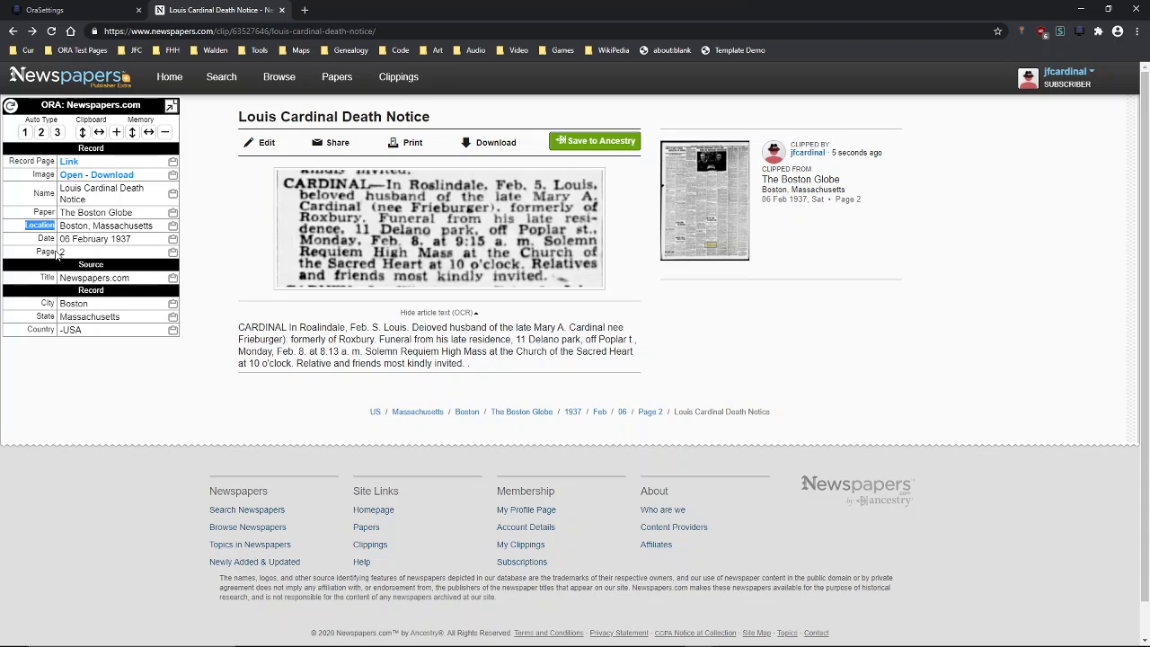
left_click(104, 8)
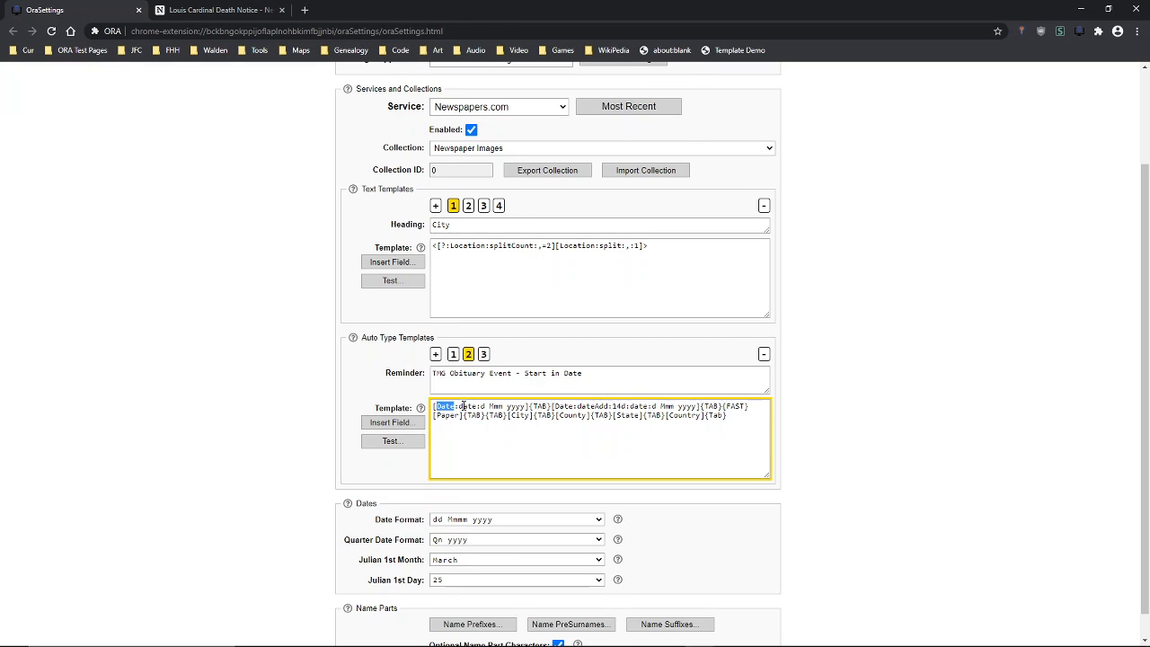
Examine the field name, date modifier and d Mmm yyyy format within the template's first Date field.
left_click_drag(459, 406, 479, 406)
left_click(436, 406)
left_click_drag(436, 406, 457, 406)
left_click_drag(459, 406, 478, 406)
left_click_drag(480, 406, 527, 400)
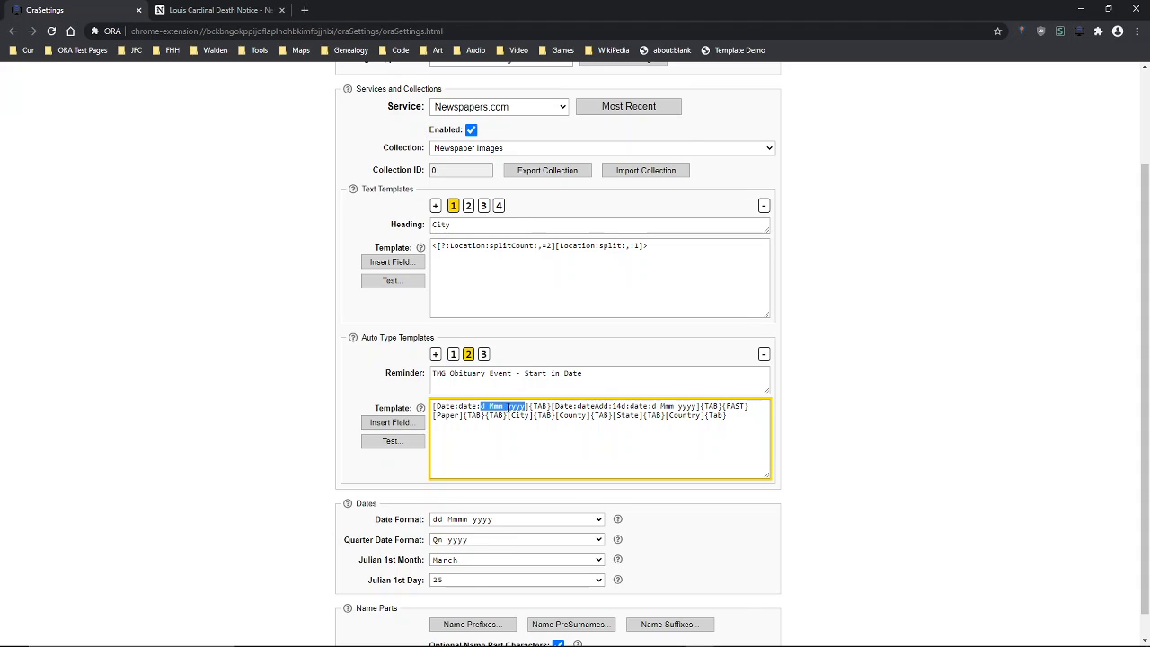
left_click(486, 435)
left_click_drag(481, 407, 526, 407)
Switch to The Master Genealogist, open the Obituary tag to check its date, close it, and return to the ORA settings.
key("alt+Tab")
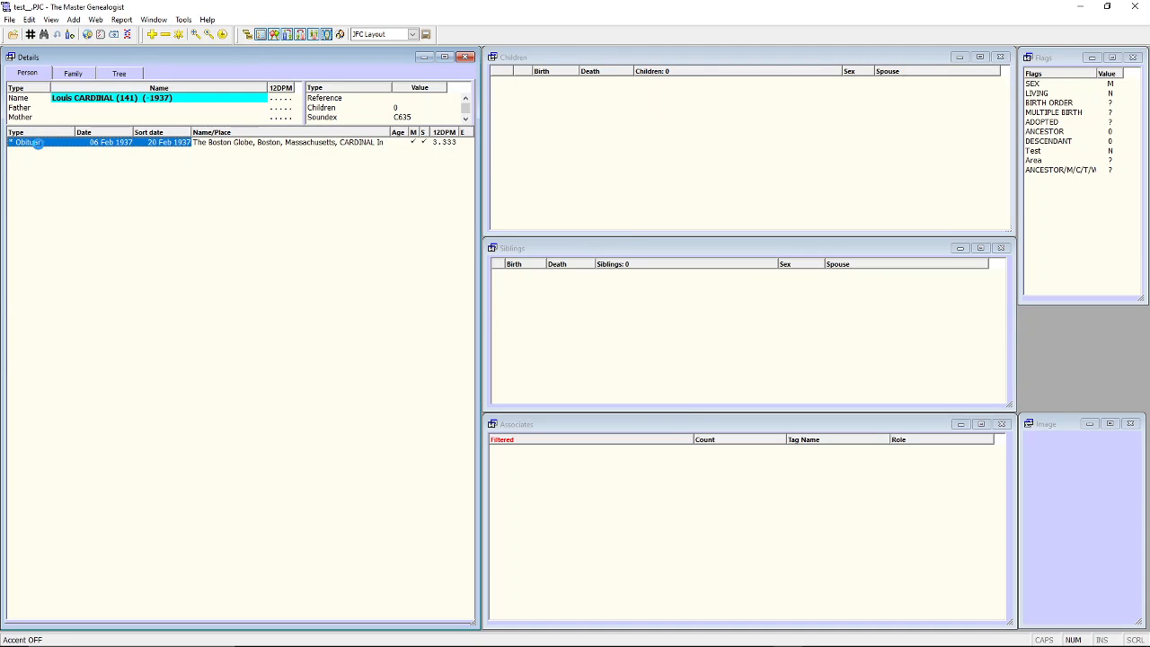
double_click(34, 142)
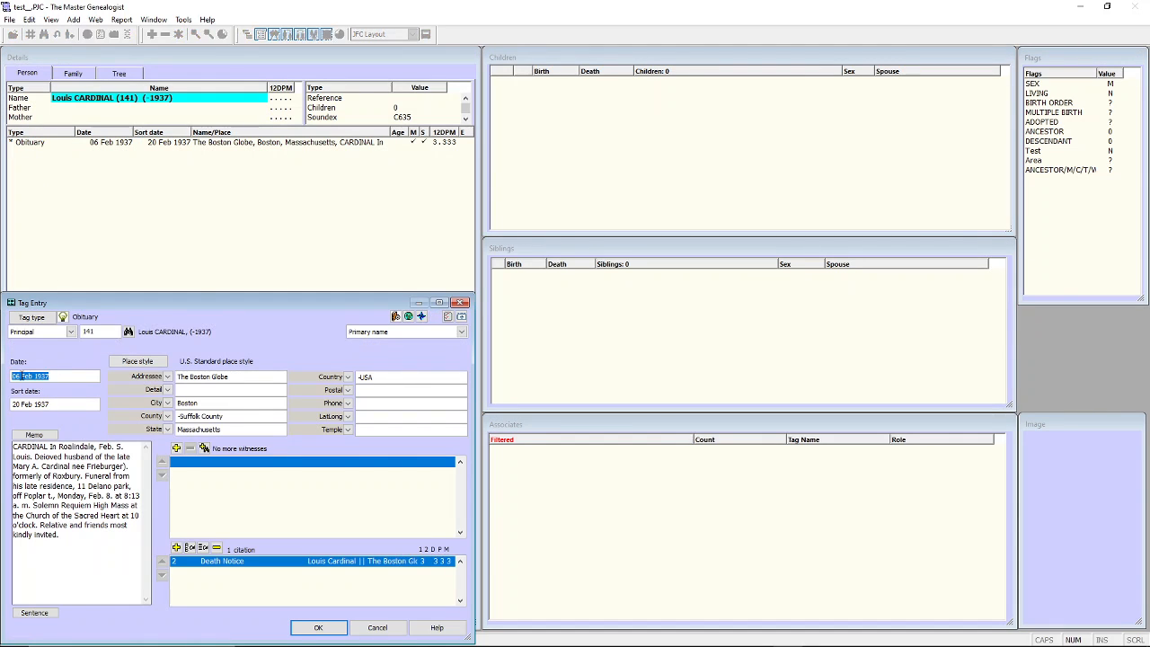
left_click(22, 375)
left_click(318, 627)
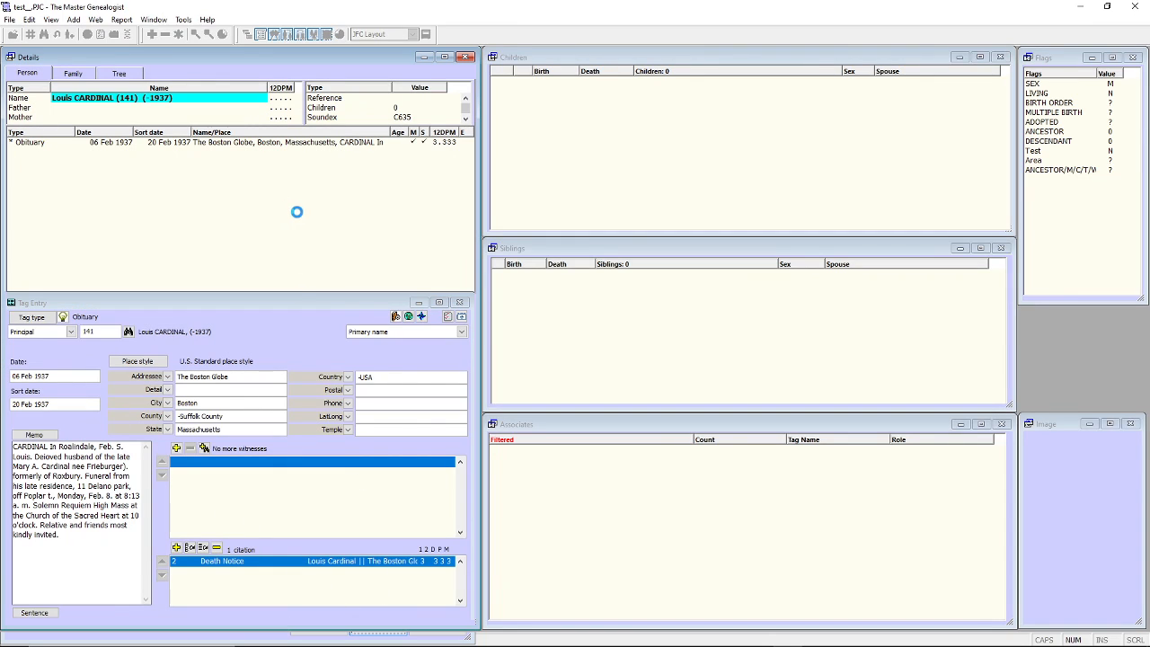
key("alt+Tab")
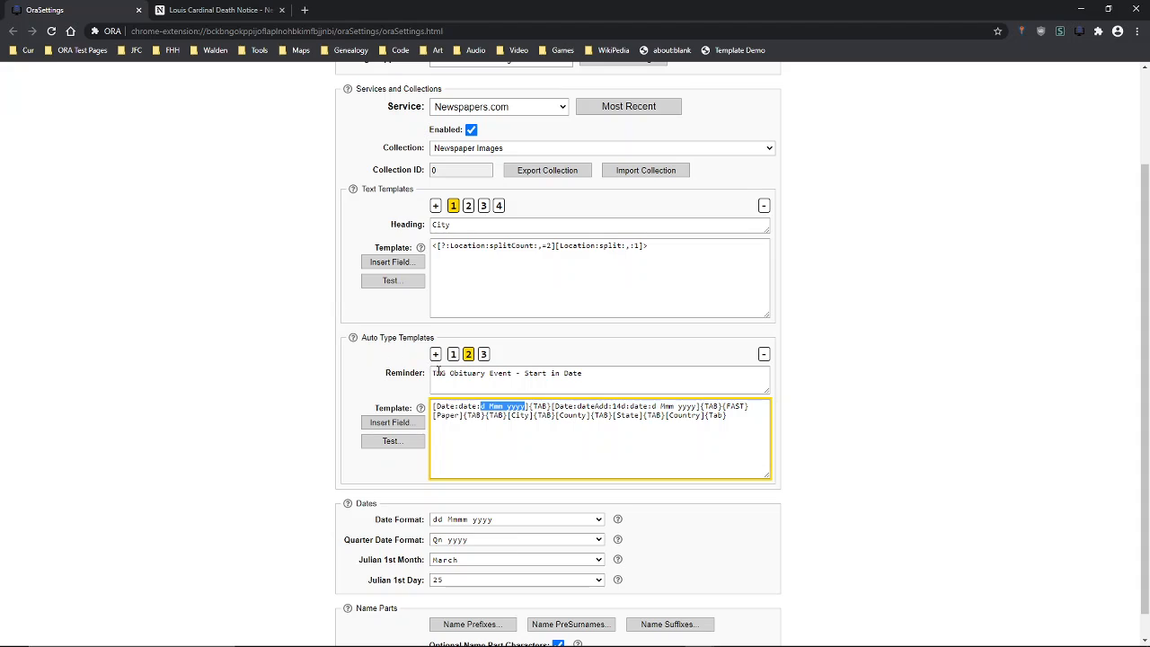
Examine the first TAB code and the dateAdd:14d modifier in the template's second Date field.
left_click_drag(529, 406, 552, 406)
left_click(549, 415)
left_click_drag(551, 406, 700, 406)
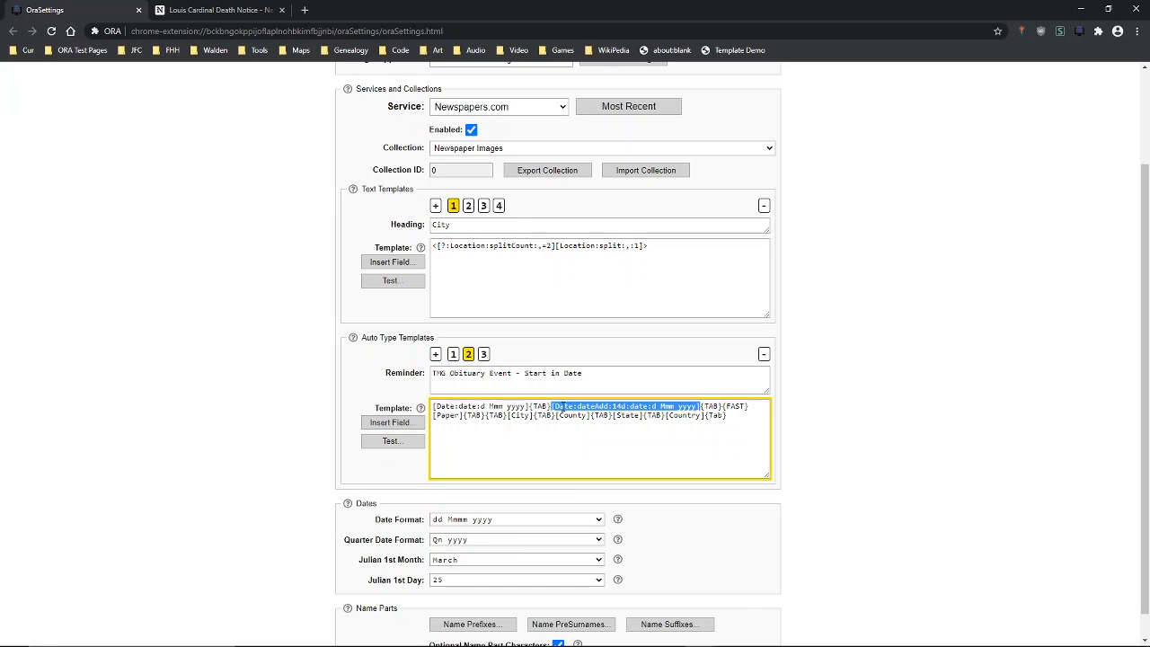
left_click(580, 406)
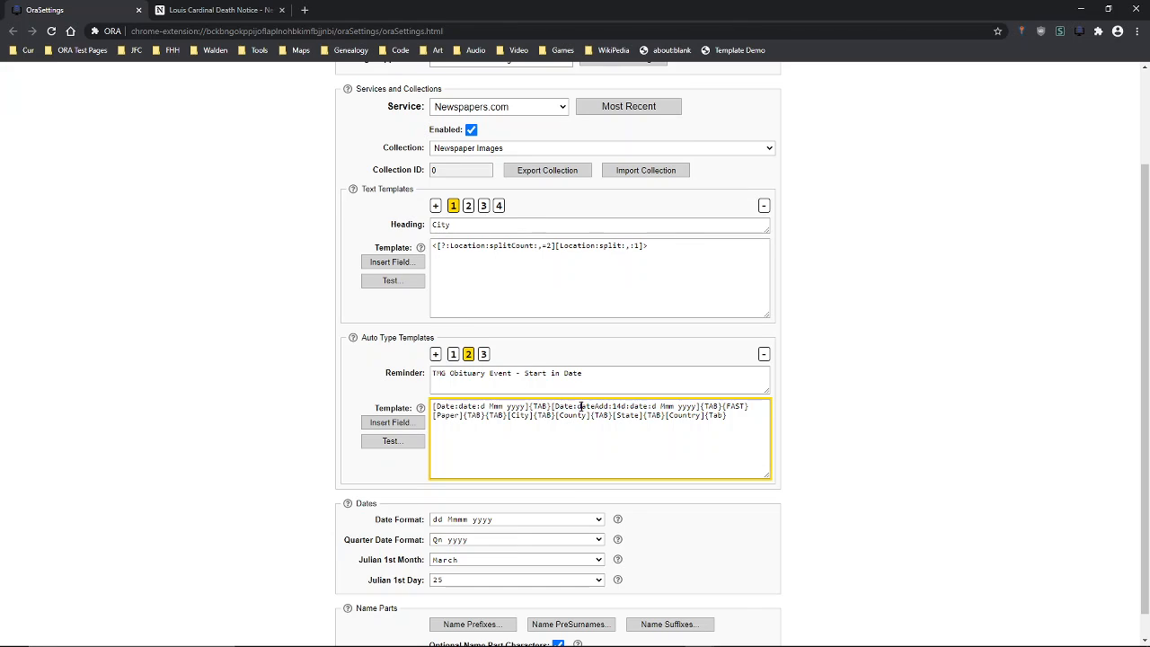
left_click_drag(577, 406, 611, 406)
left_click(610, 443)
left_click_drag(612, 406, 626, 406)
Examine the date:d Mmm yyyy modifier that follows dateAdd in the second Date field.
key("Right")
key("Right")
key("shift+Right")
key("shift+Right")
key("shift+Right")
key("shift+Right")
key("shift+Right")
key("shift+Right")
key("shift+Right")
key("shift+Right")
key("shift+Right")
key("shift+Right")
key("shift+Right")
key("shift+Right")
key("shift+Right")
key("shift+Right")
key("shift+Right")
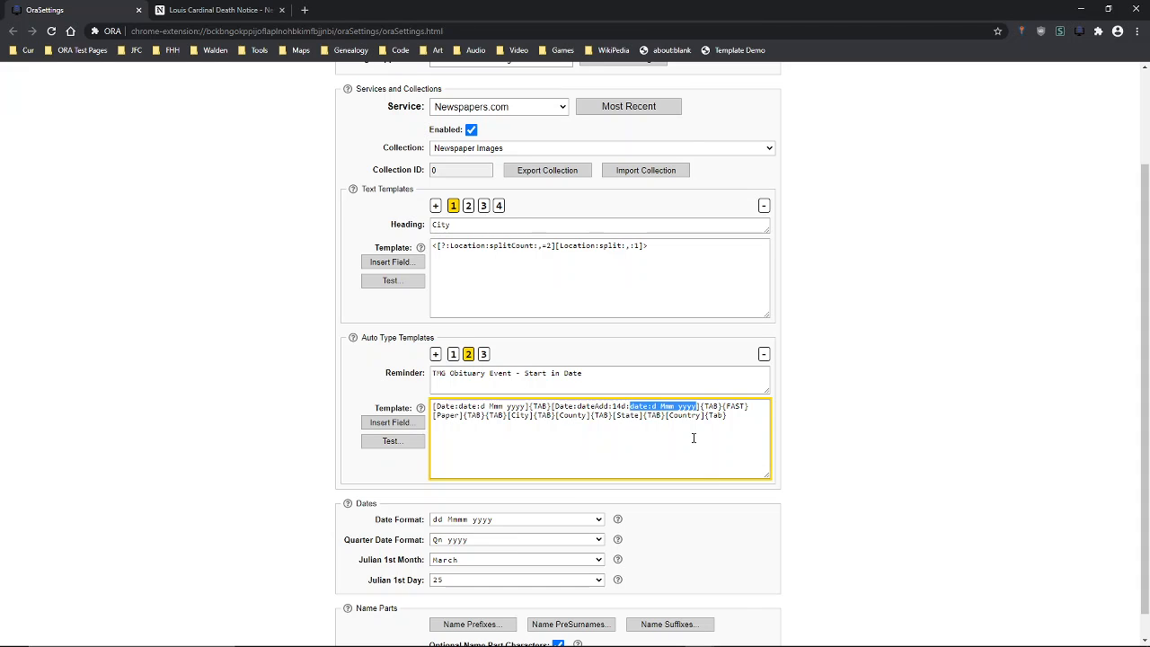
Examine the TAB and FAST codes that follow the second Date field in the Auto Type template.
left_click_drag(699, 406, 751, 406)
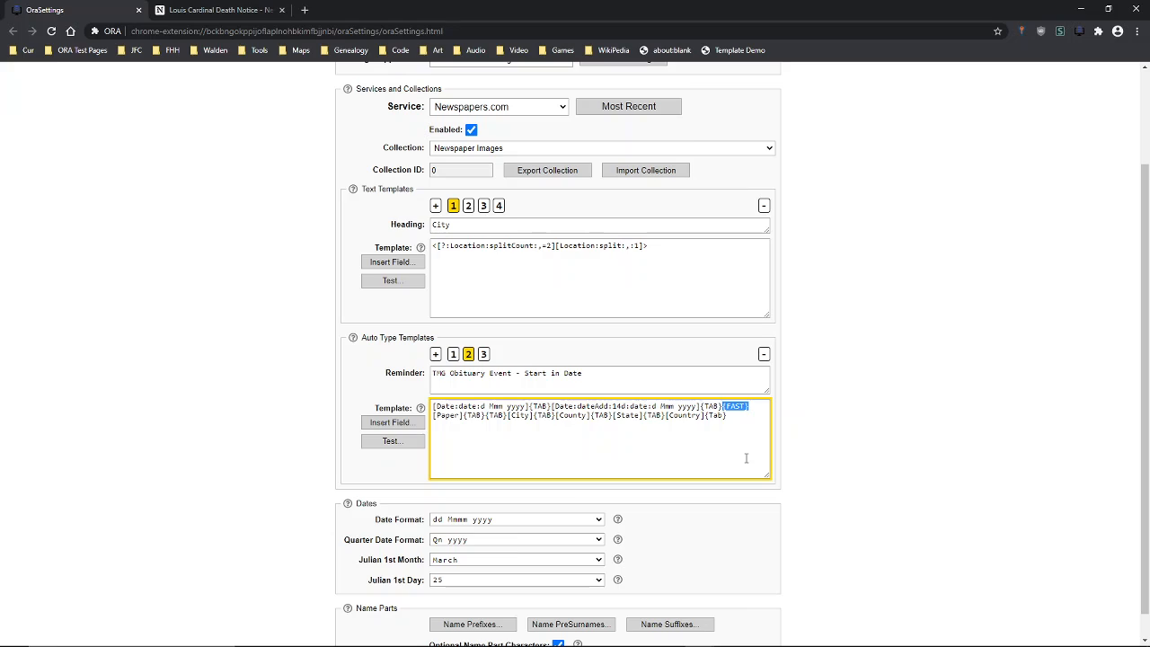
left_click(736, 409)
double_click(736, 407)
left_click(755, 408)
Examine the Paper field and the two TAB codes after it in the Auto Type template.
left_click_drag(433, 416, 464, 417)
left_click_drag(468, 416, 433, 416)
left_click(470, 417)
key("shift+Right")
key("shift+Right")
key("shift+Right")
key("shift+Right")
key("shift+Right")
key("shift+Right")
key("shift+Right")
key("shift+Right")
key("shift+Right")
key("shift+Right")
key("shift+Right")
Examine the City and County fields and the TAB code after each in the Auto Type template.
left_click(508, 416)
key("shift+Right")
key("shift+Right")
key("shift+Right")
key("shift+Right")
key("shift+Right")
key("shift+Right")
key("Right")
key("shift+Right")
key("shift+Right")
key("shift+Right")
key("shift+Right")
key("shift+Right")
key("Right")
key("shift+Right")
key("shift+Right")
key("shift+Right")
key("shift+Right")
key("shift+Right")
key("shift+Right")
key("shift+Right")
key("shift+Right")
key("Right")
key("shift+Right")
key("shift+Right")
key("shift+Right")
key("shift+Right")
key("shift+Right")
Examine the State and Country fields and the TAB code after each in the Auto Type template.
key("Right")
key("shift+Right")
key("shift+Right")
key("shift+Right")
key("shift+Right")
key("shift+Right")
key("shift+Right")
key("shift+Right")
key("Right")
key("shift+Right")
key("shift+Right")
key("shift+Right")
key("shift+Right")
key("shift+Right")
key("Right")
key("shift+Right")
key("shift+Right")
key("shift+Right")
key("shift+Right")
key("shift+Right")
key("shift+Right")
key("shift+Right")
key("shift+Right")
key("shift+Right")
key("shift+Right")
key("Right")
key("shift+Right")
key("shift+Right")
key("shift+Right")
key("shift+Right")
key("shift+Right")
Review the complete text of the TMG Obituary Event Auto Type template.
left_click(536, 437)
left_click_drag(732, 416, 422, 404)
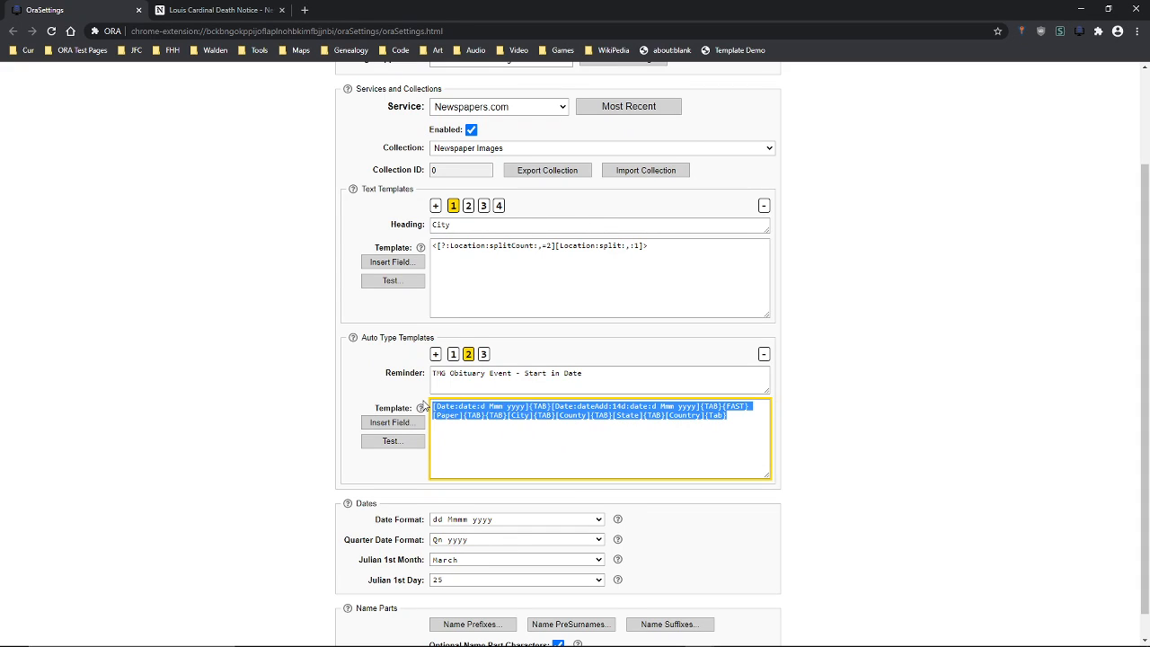
left_click(581, 443)
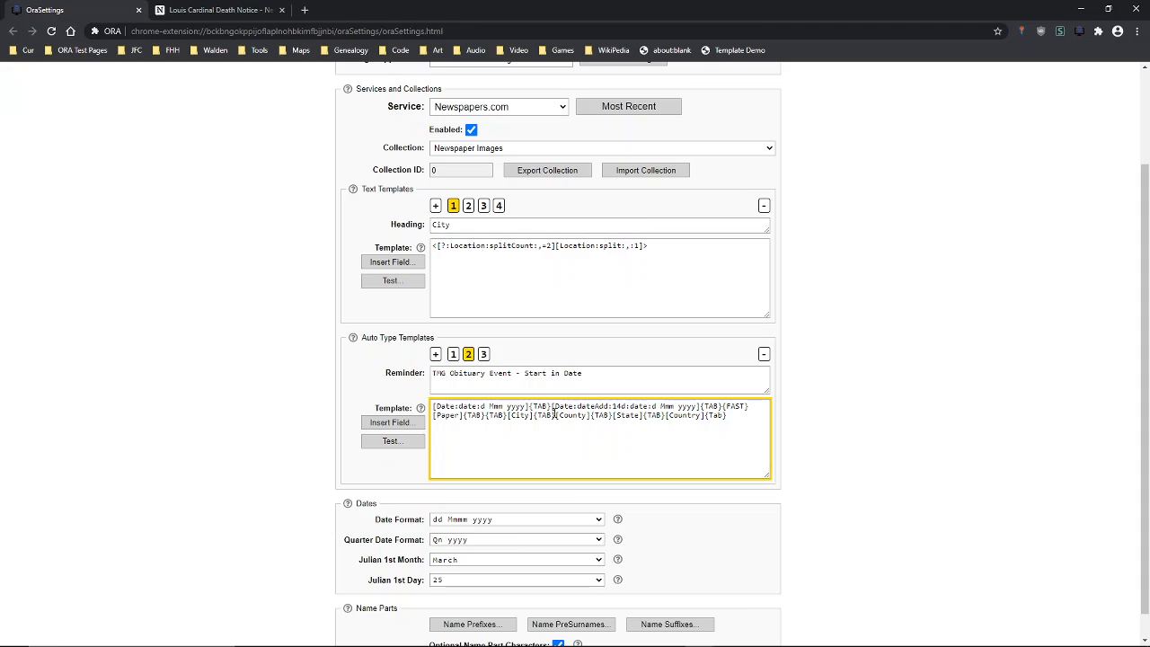
Re-examine the County and City fields and the date and dateAdd:14d modifiers, and return to the Newspapers.com clipping page.
left_click_drag(554, 414, 588, 416)
left_click(509, 415)
left_click_drag(508, 415, 532, 415)
key("Up")
left_click_drag(459, 406, 523, 410)
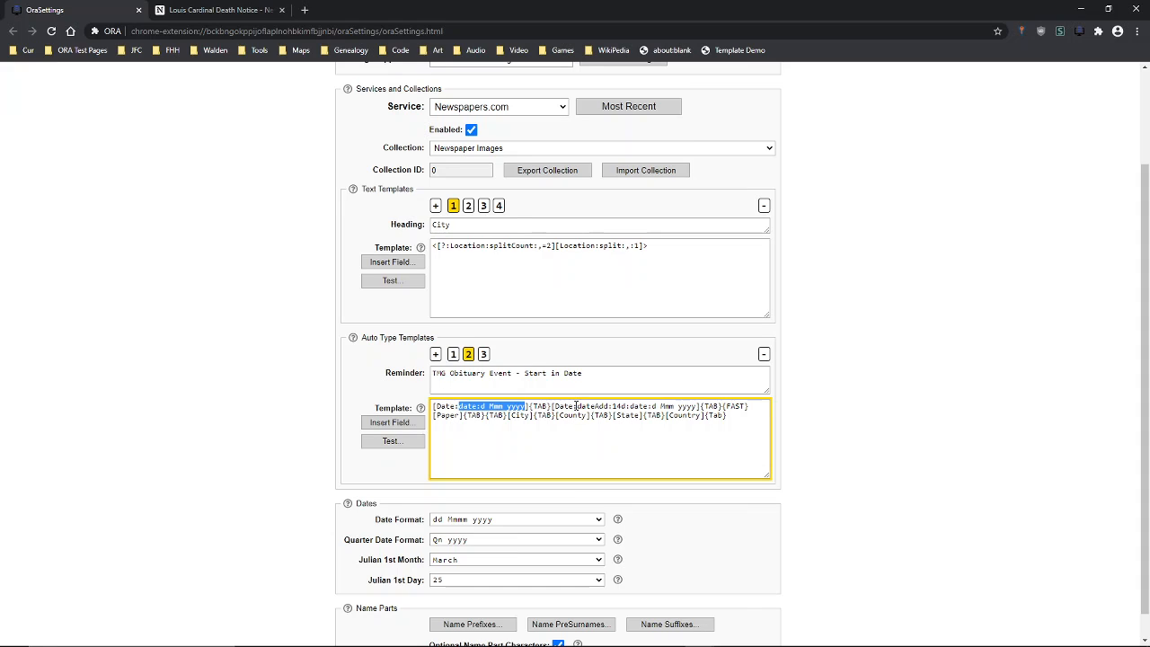
mouse_move(577, 406)
left_mouse_down()
mouse_move(623, 406)
mouse_move(576, 404)
left_mouse_up()
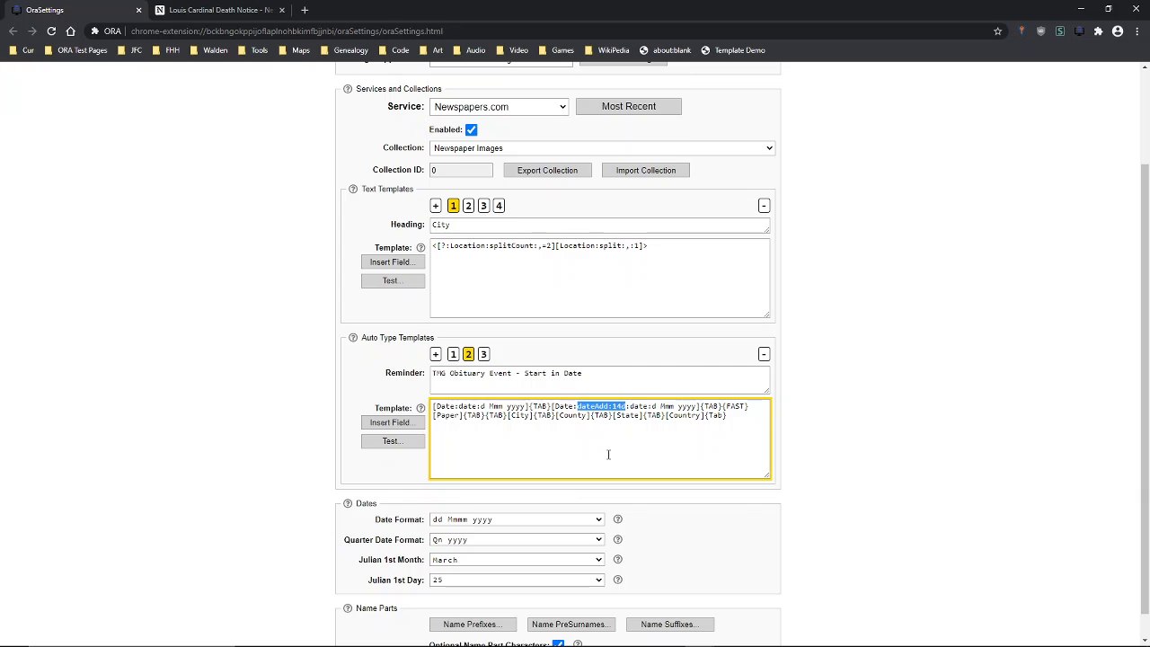
left_click(216, 11)
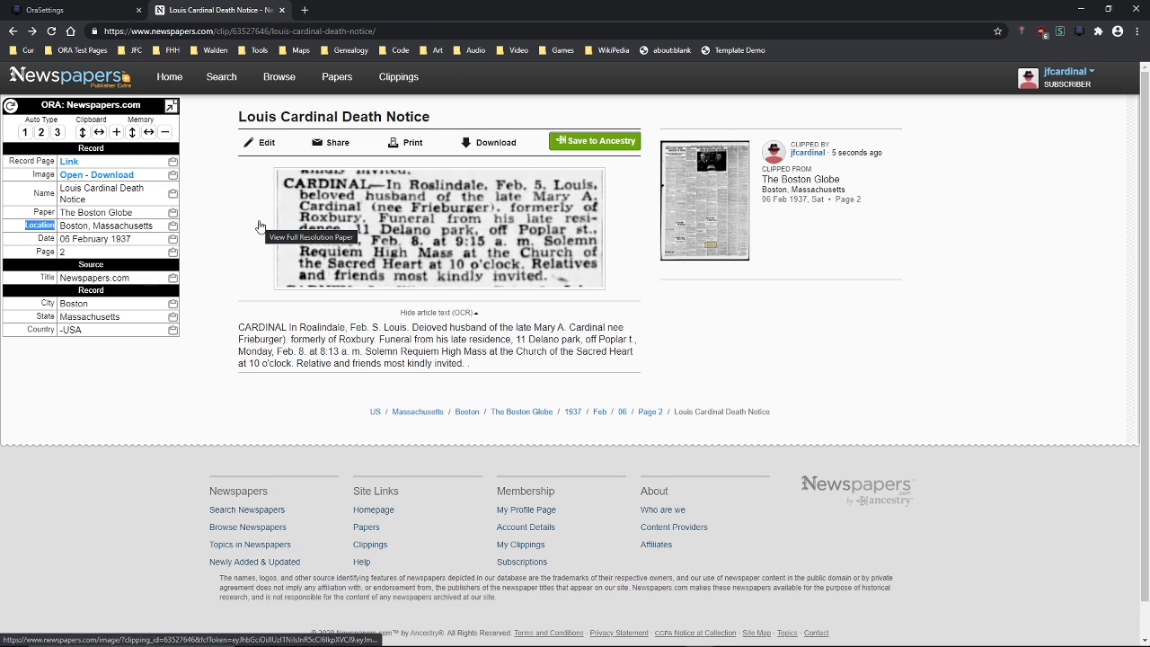